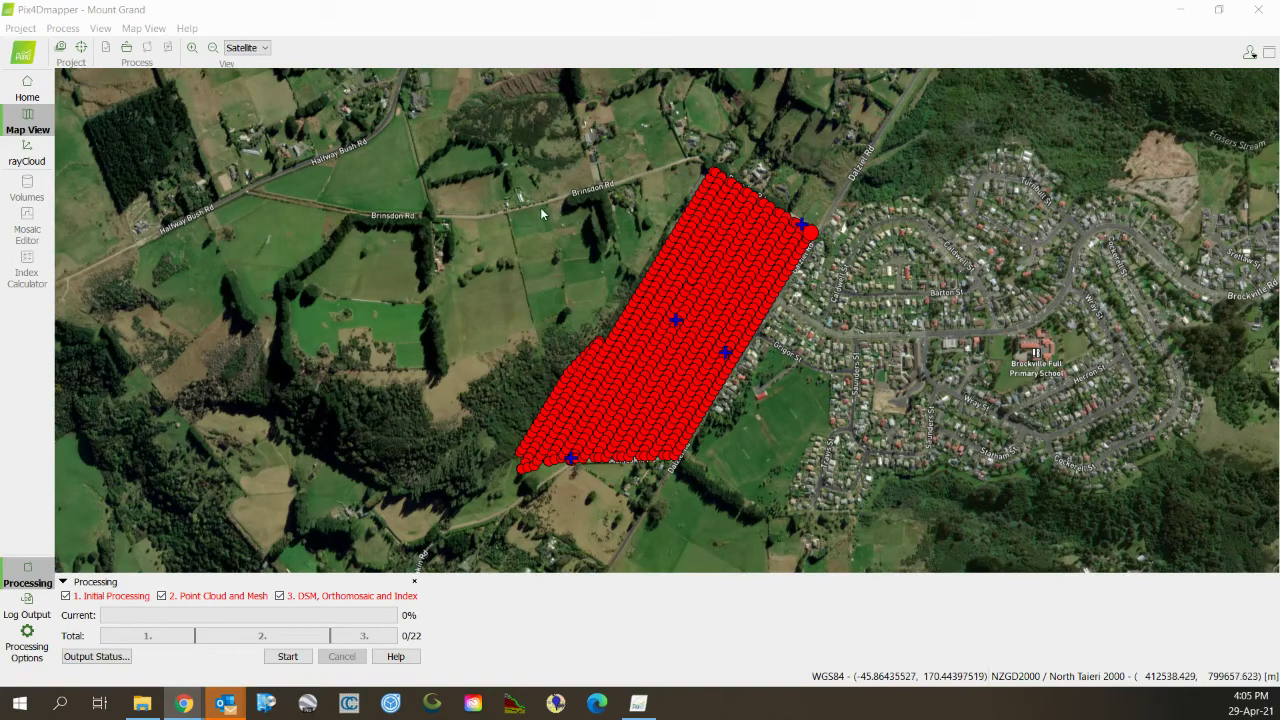
# Inspect the image properties and the ground control points in the basic GCP editor.
pyautogui.click(61, 48)
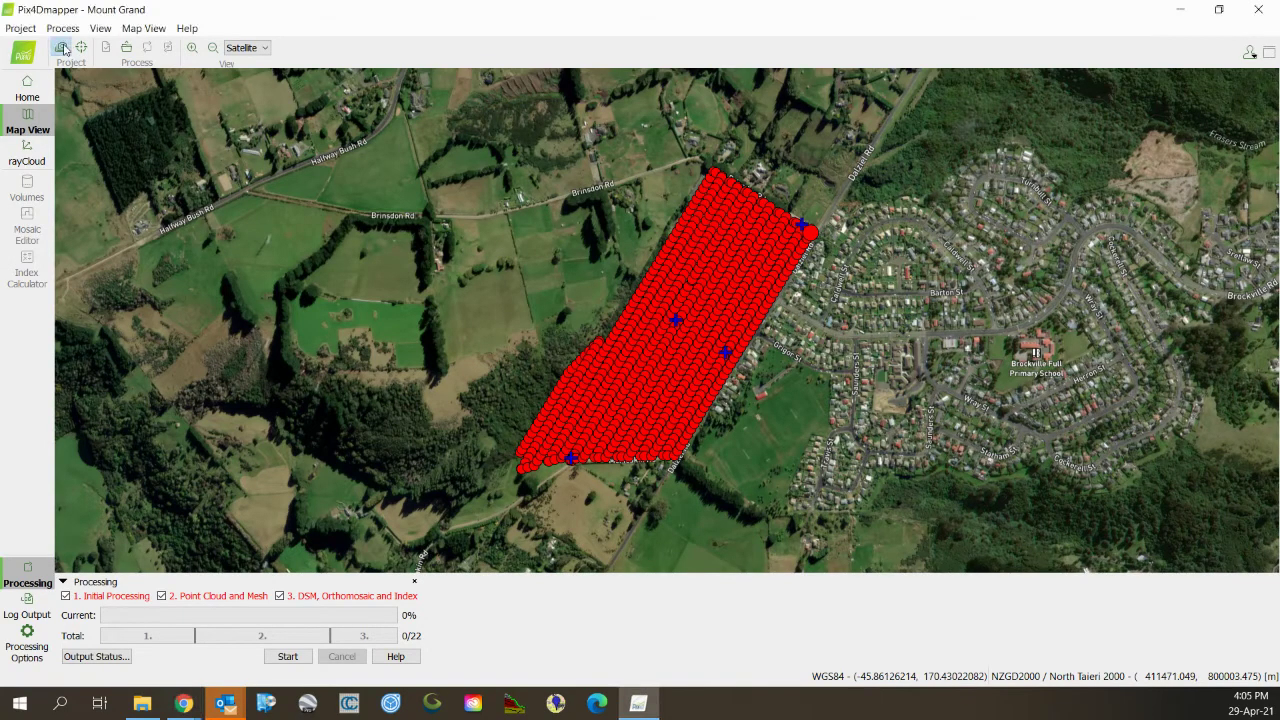
pyautogui.click(81, 50)
pyautogui.click(81, 50)
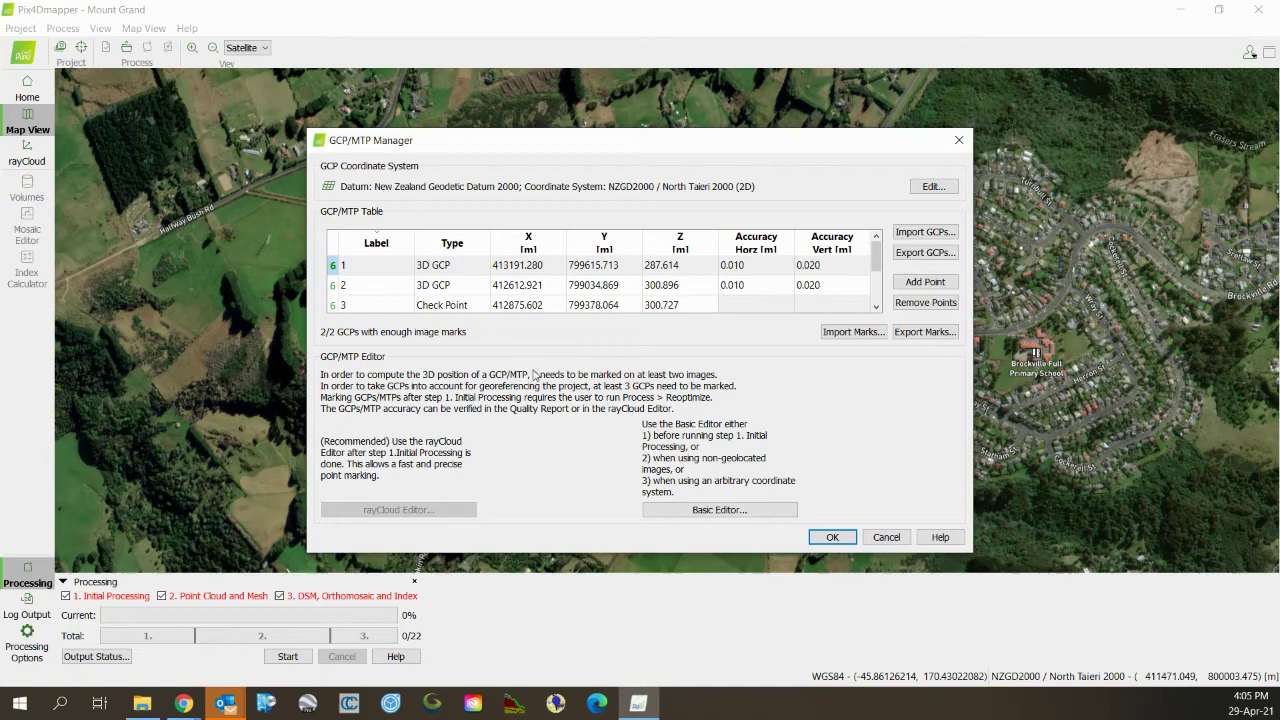
pyautogui.click(685, 510)
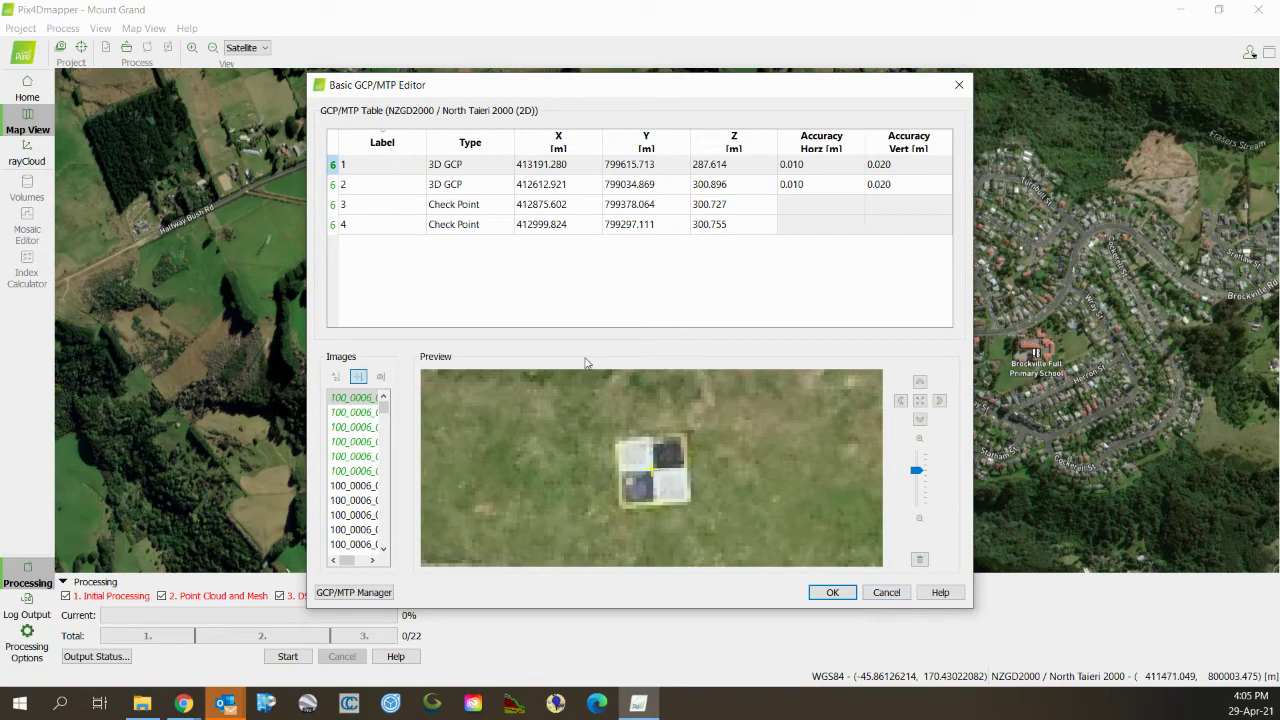
pyautogui.click(832, 592)
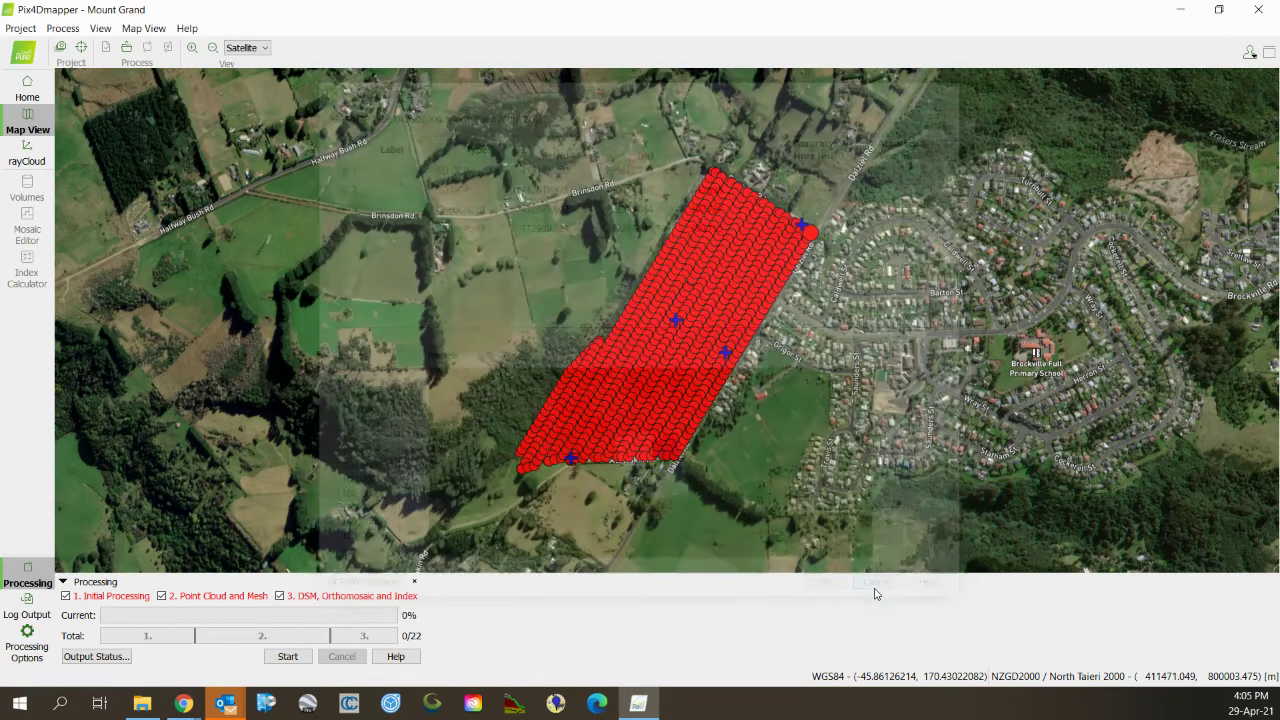
# In Initial Processing, turn off the orthomosaic preview and set matching to Free Flight or Terrestrial.
pyautogui.click(28, 648)
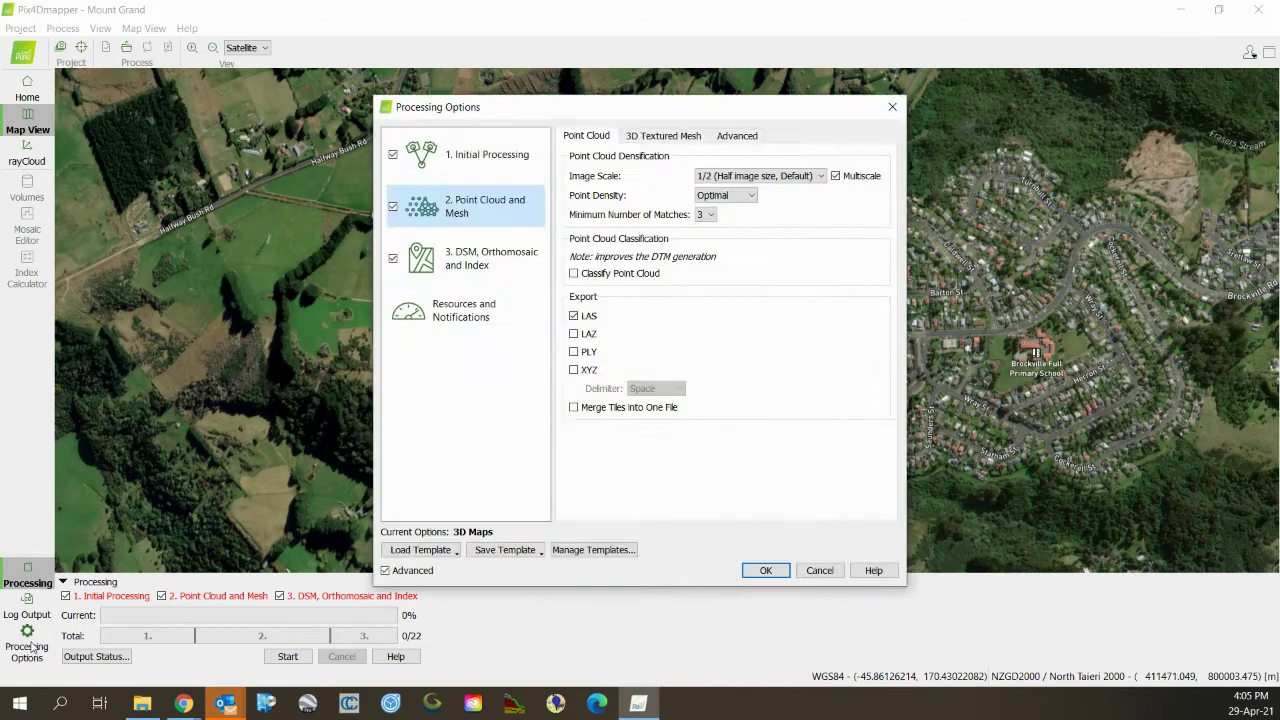
pyautogui.click(466, 160)
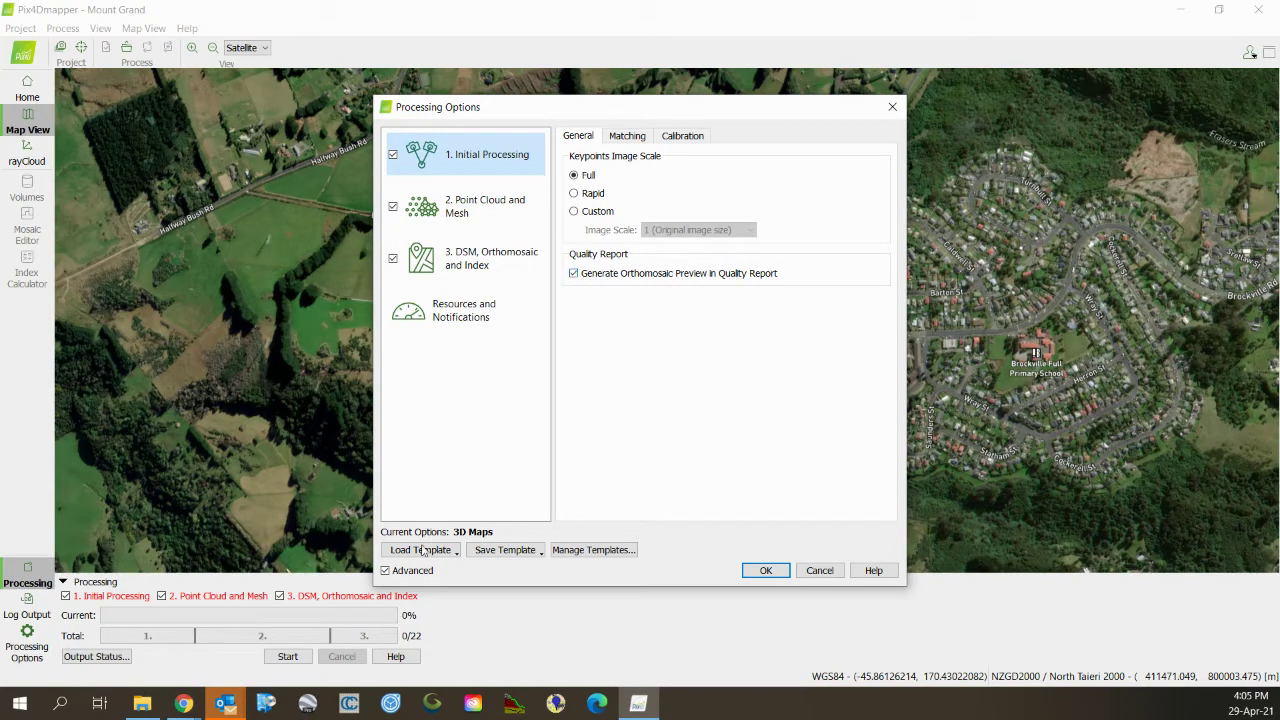
pyautogui.click(385, 571)
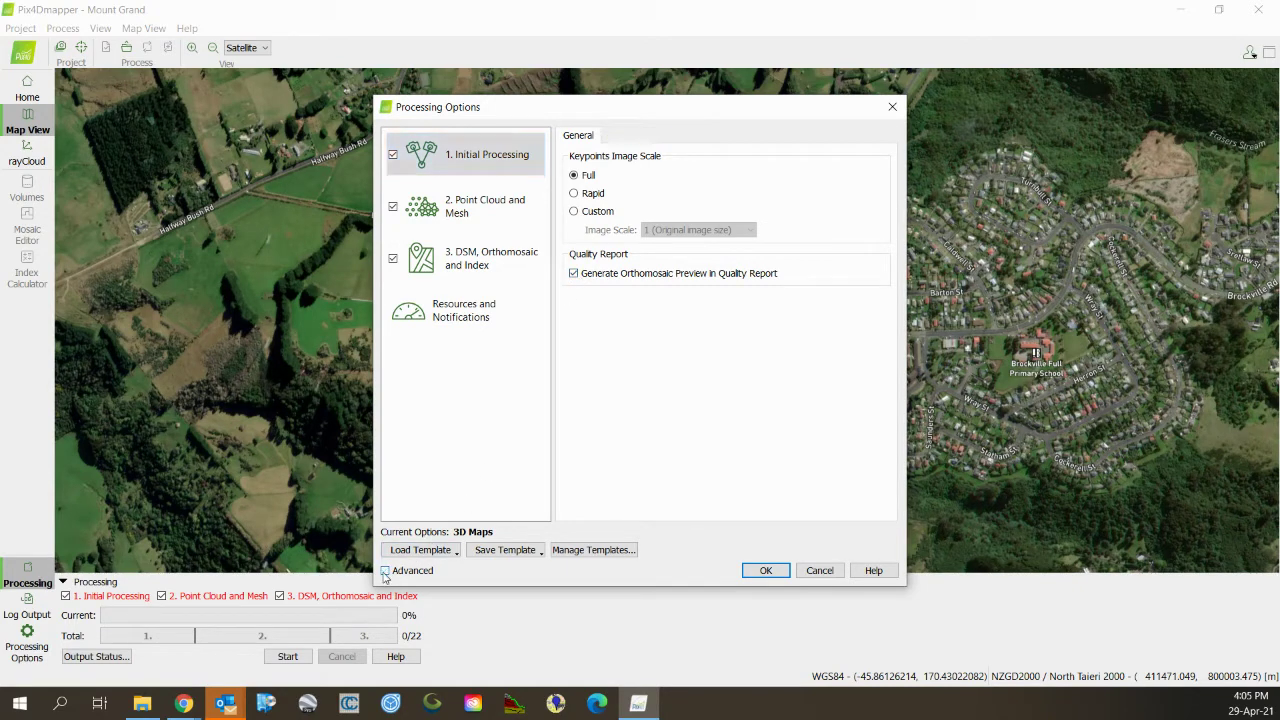
pyautogui.click(385, 571)
pyautogui.click(574, 273)
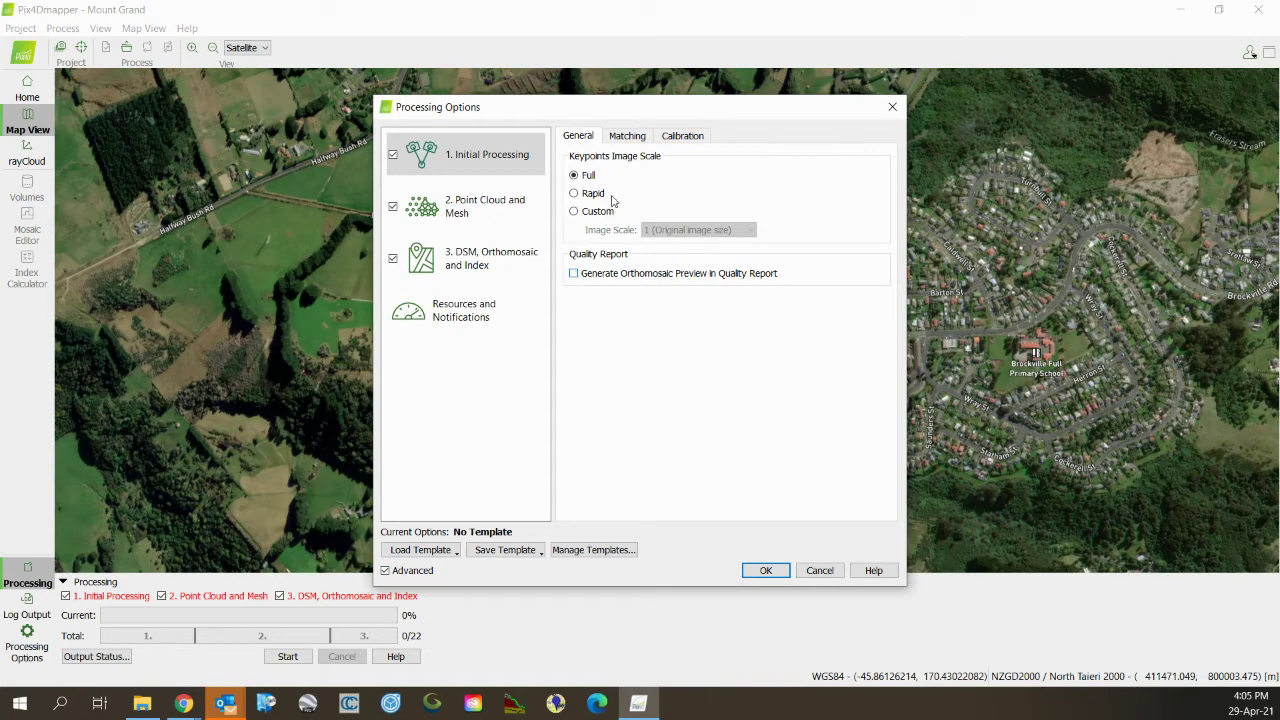
pyautogui.click(630, 136)
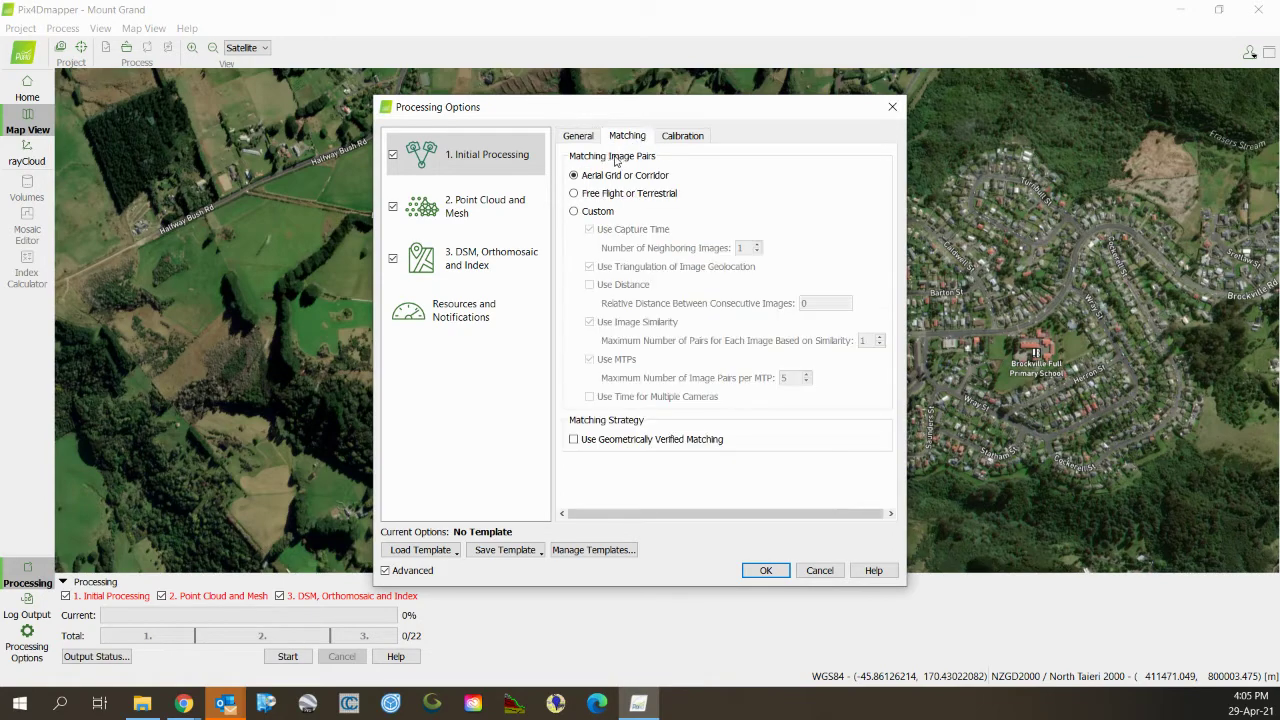
pyautogui.click(575, 195)
# Set the calibration method to Accurate Geolocation and Orientation.
pyautogui.click(683, 137)
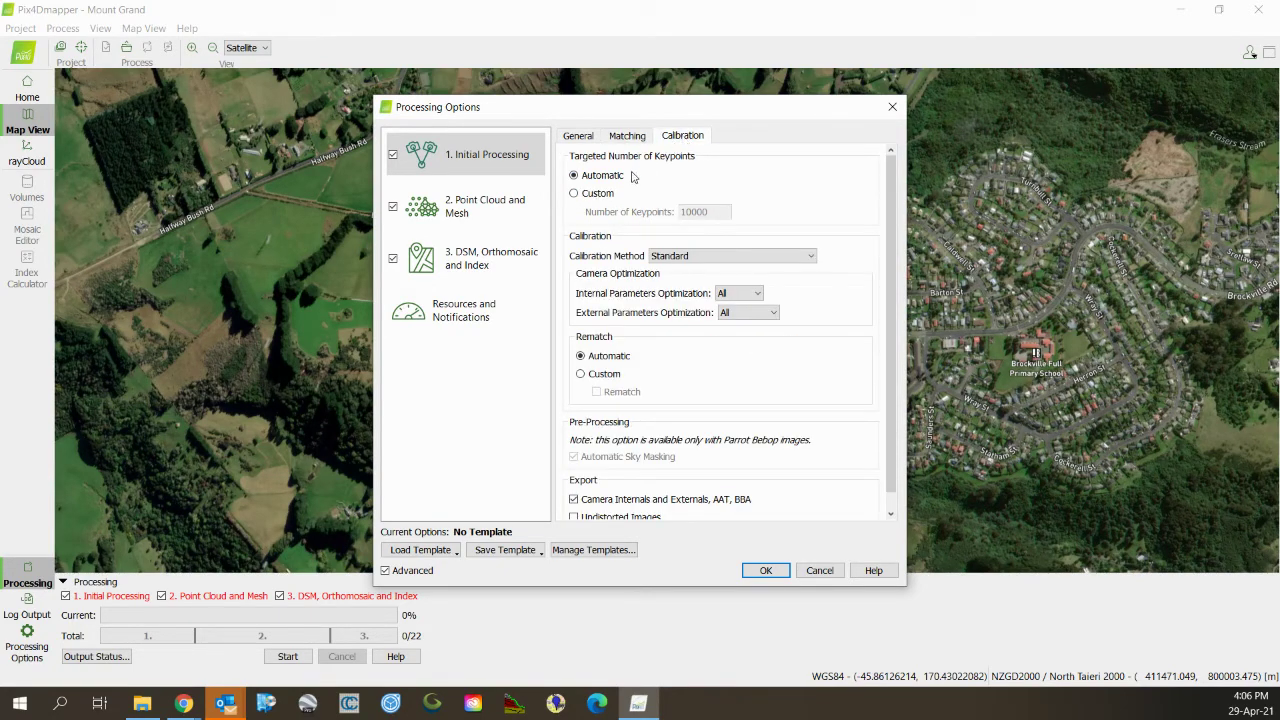
pyautogui.click(675, 257)
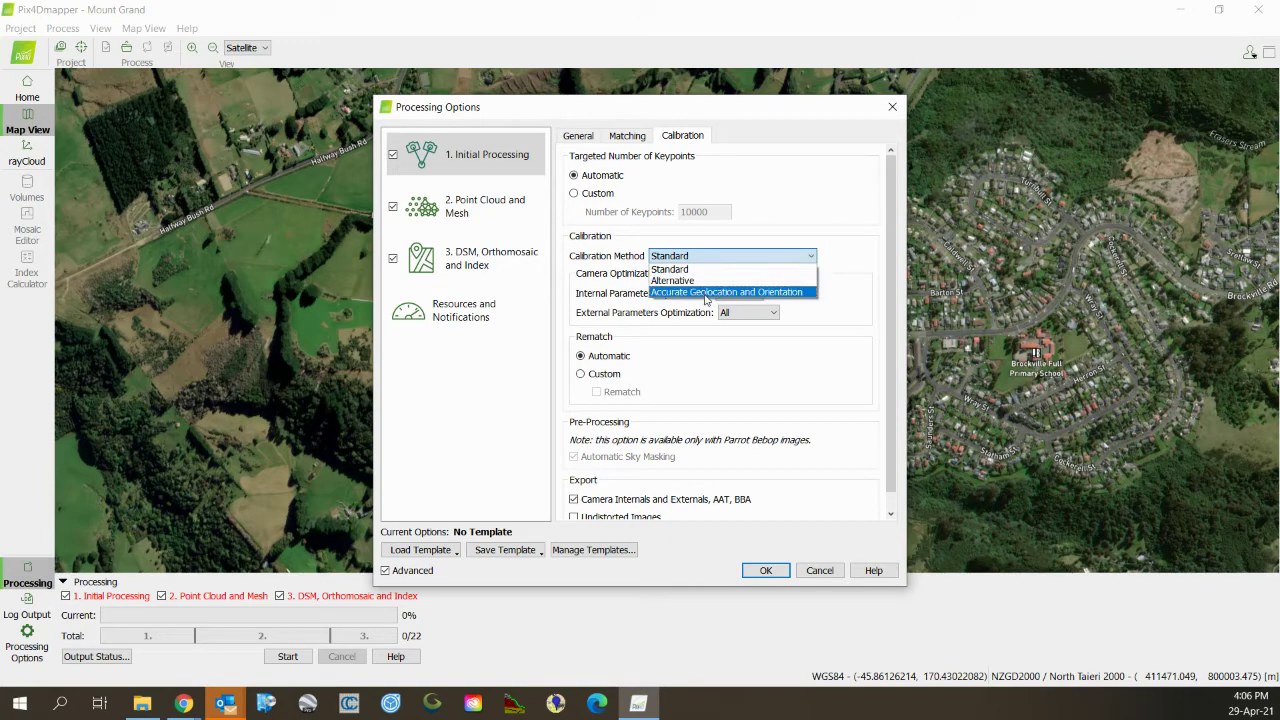
pyautogui.click(707, 292)
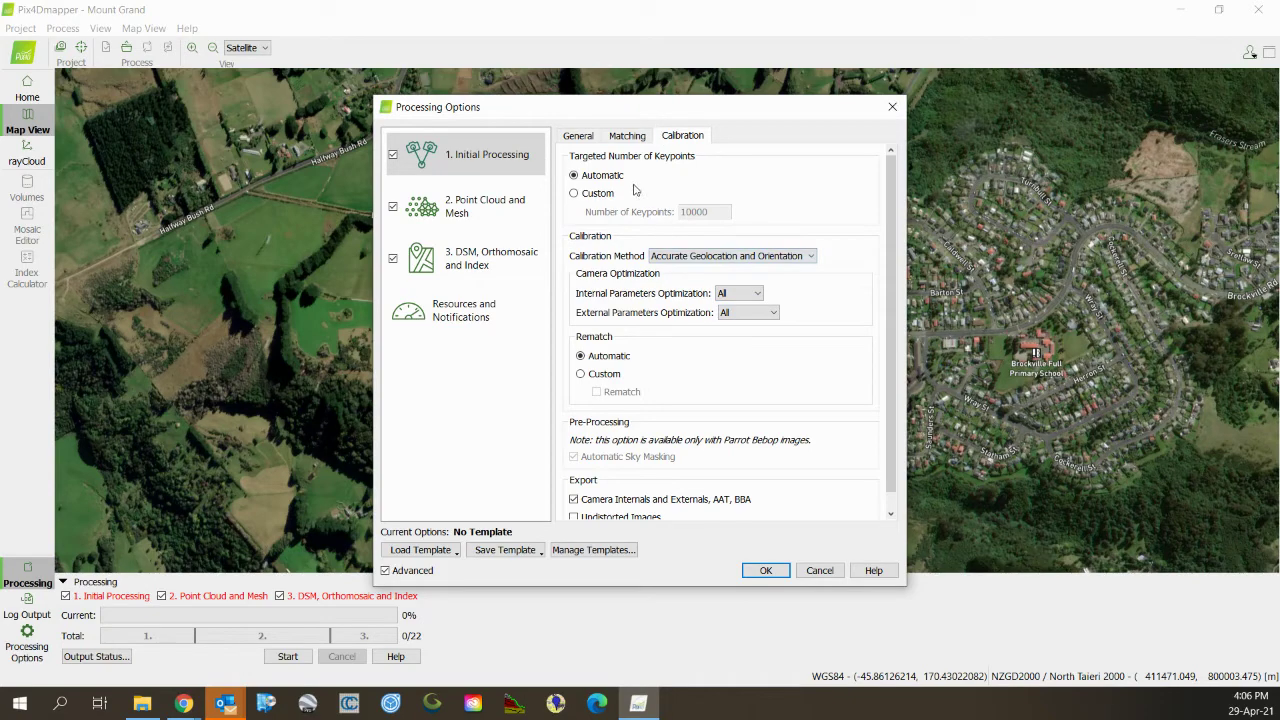
pyautogui.scroll(-1, 642, 393)
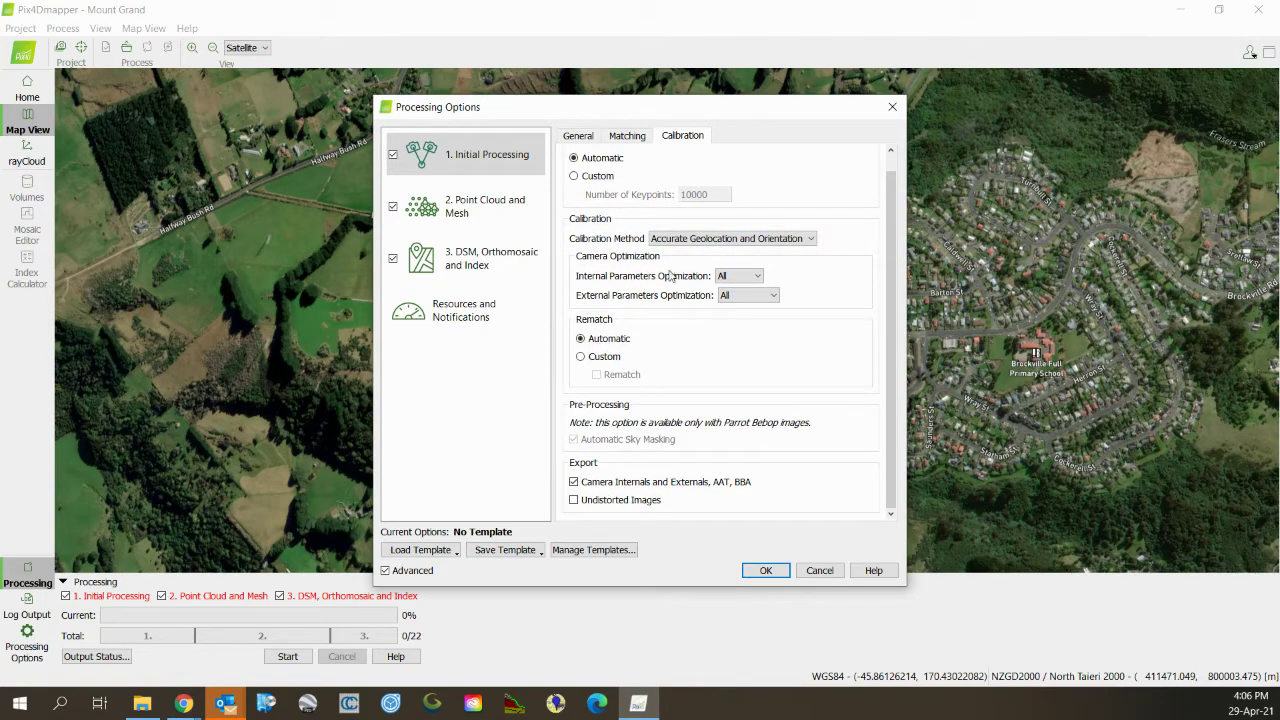
pyautogui.scroll(1, 685, 209)
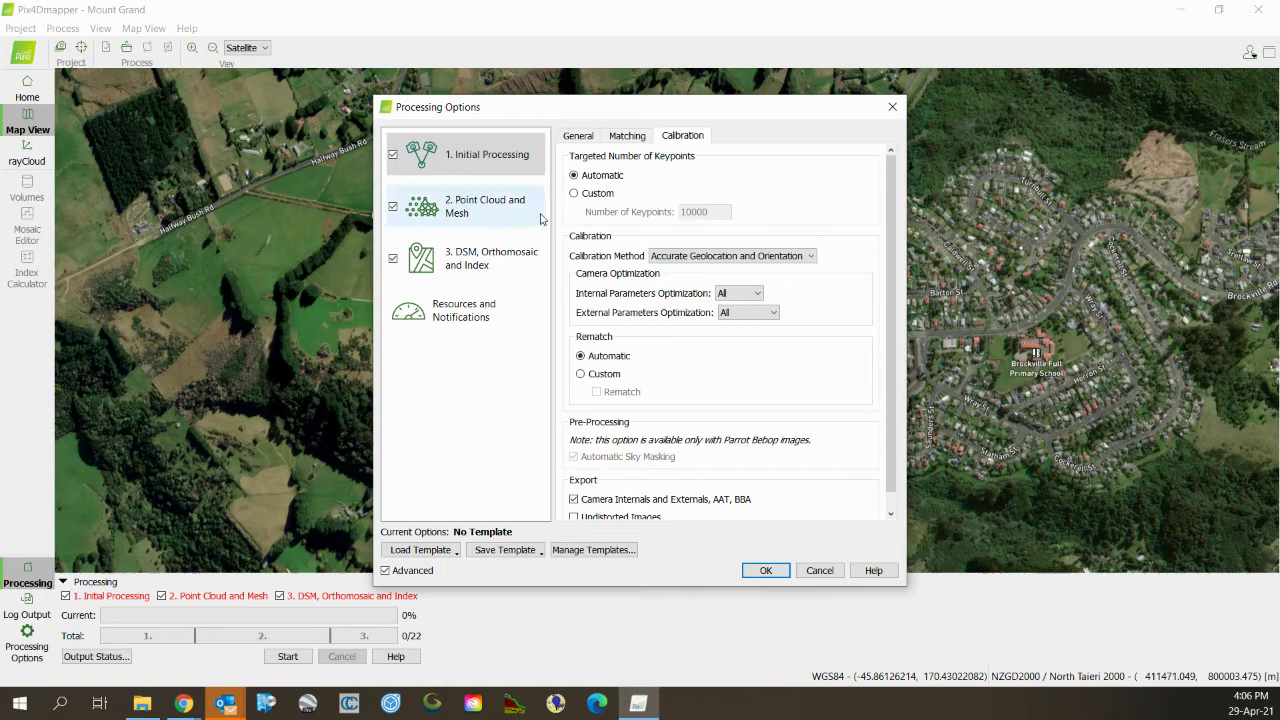
pyautogui.click(585, 137)
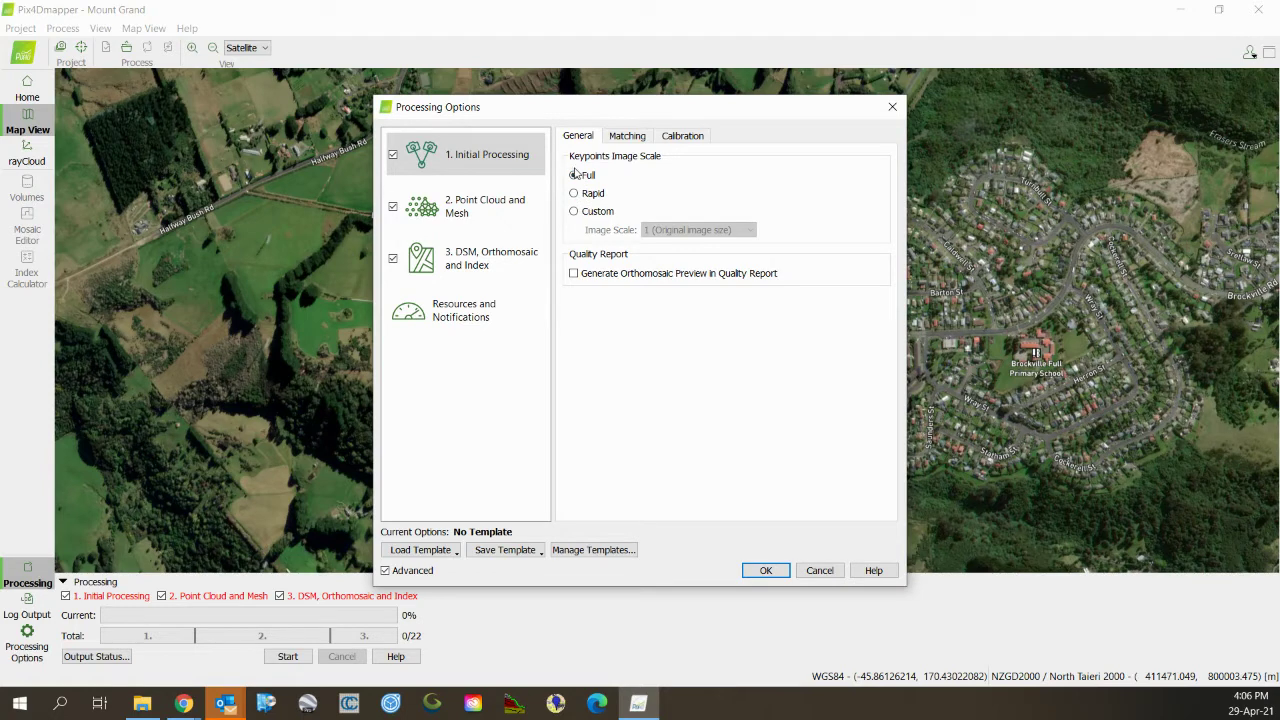
# Densify the point cloud at original image scale without multiscale, keeping Optimal point density.
pyautogui.click(460, 217)
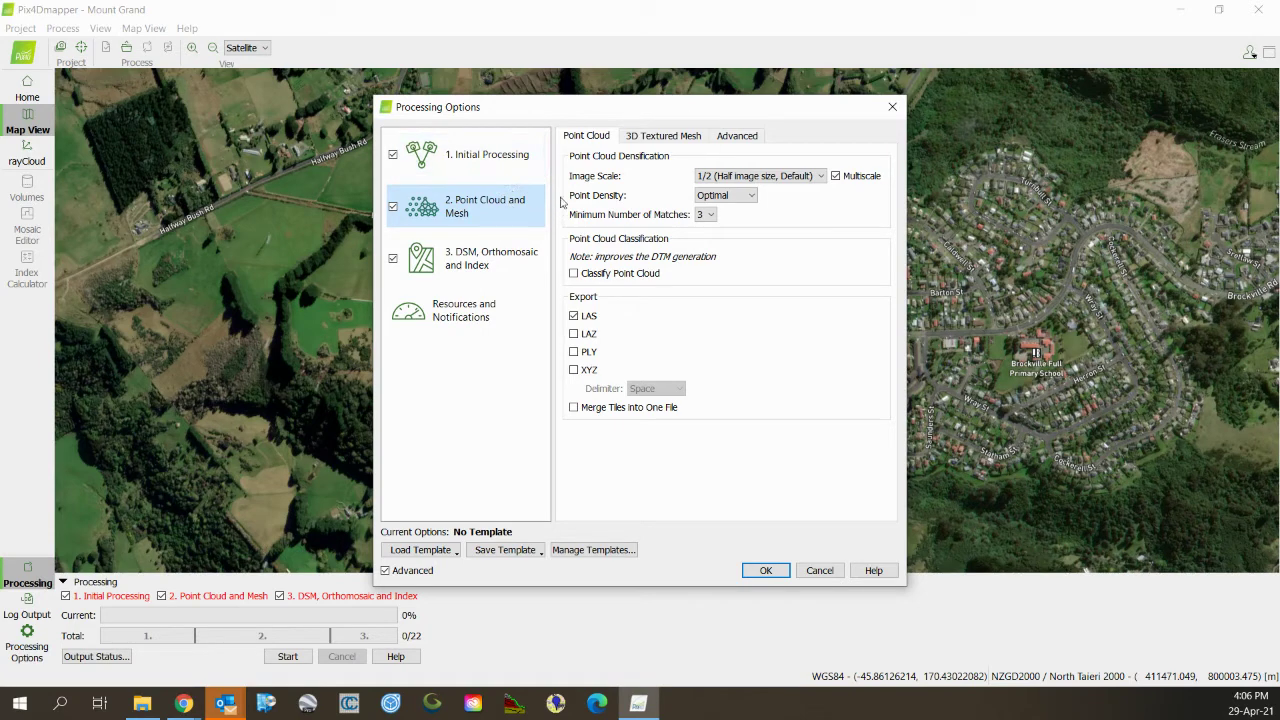
pyautogui.click(788, 180)
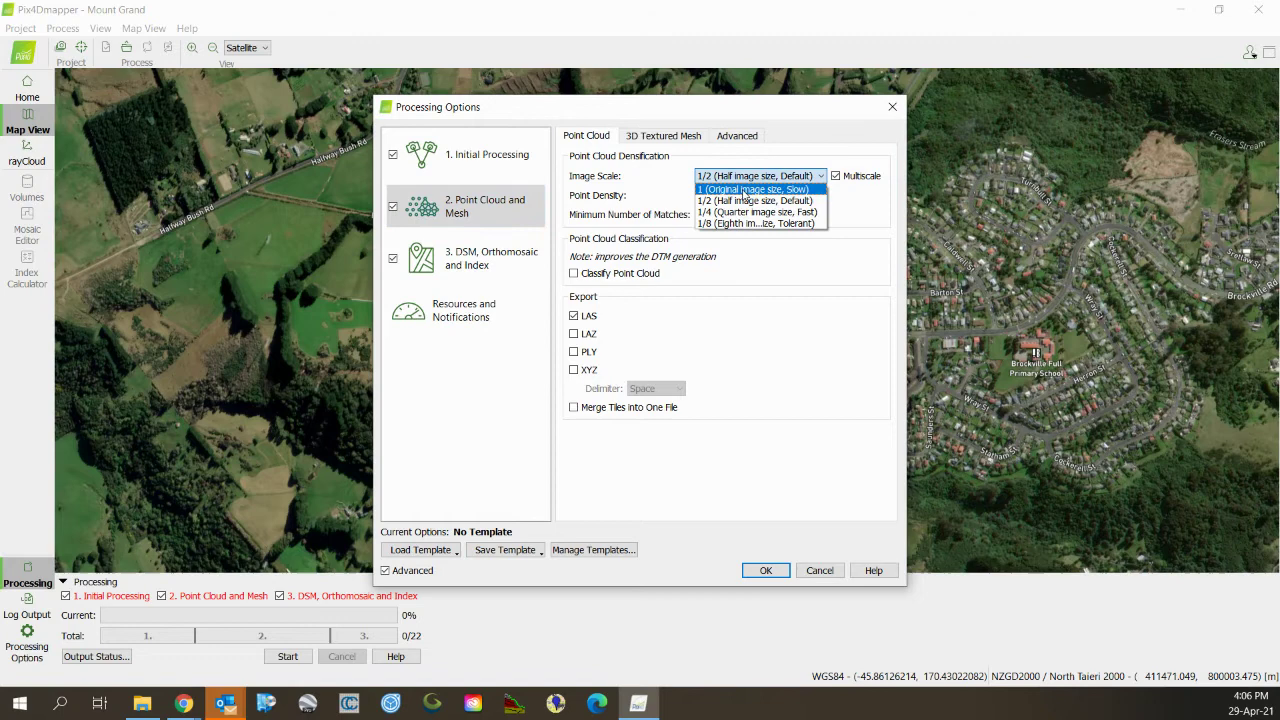
pyautogui.click(745, 190)
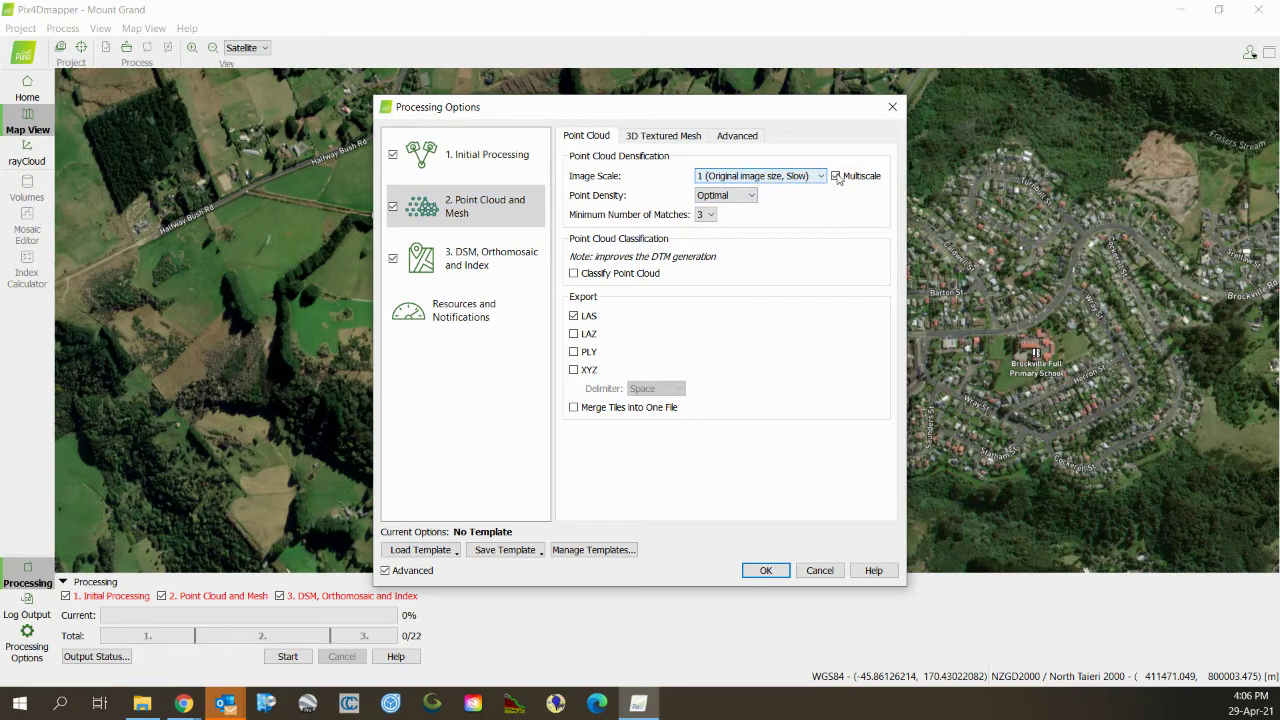
pyautogui.click(836, 176)
pyautogui.click(815, 176)
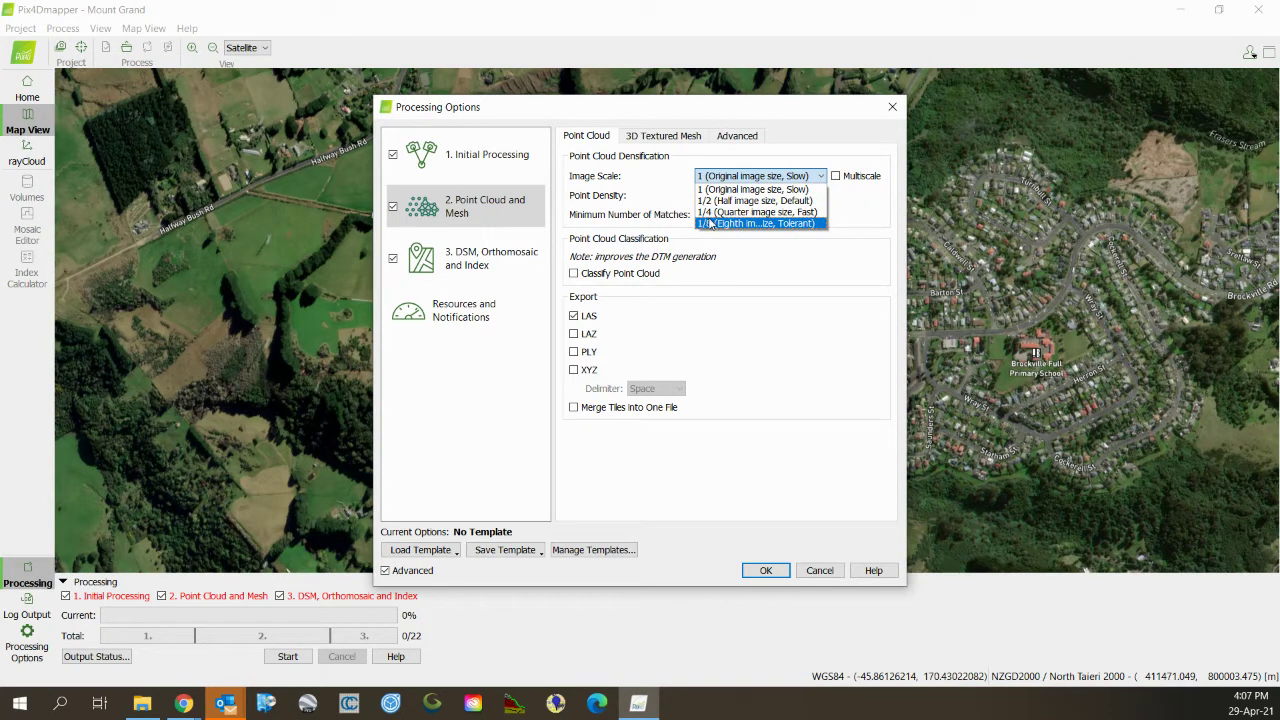
pyautogui.click(856, 213)
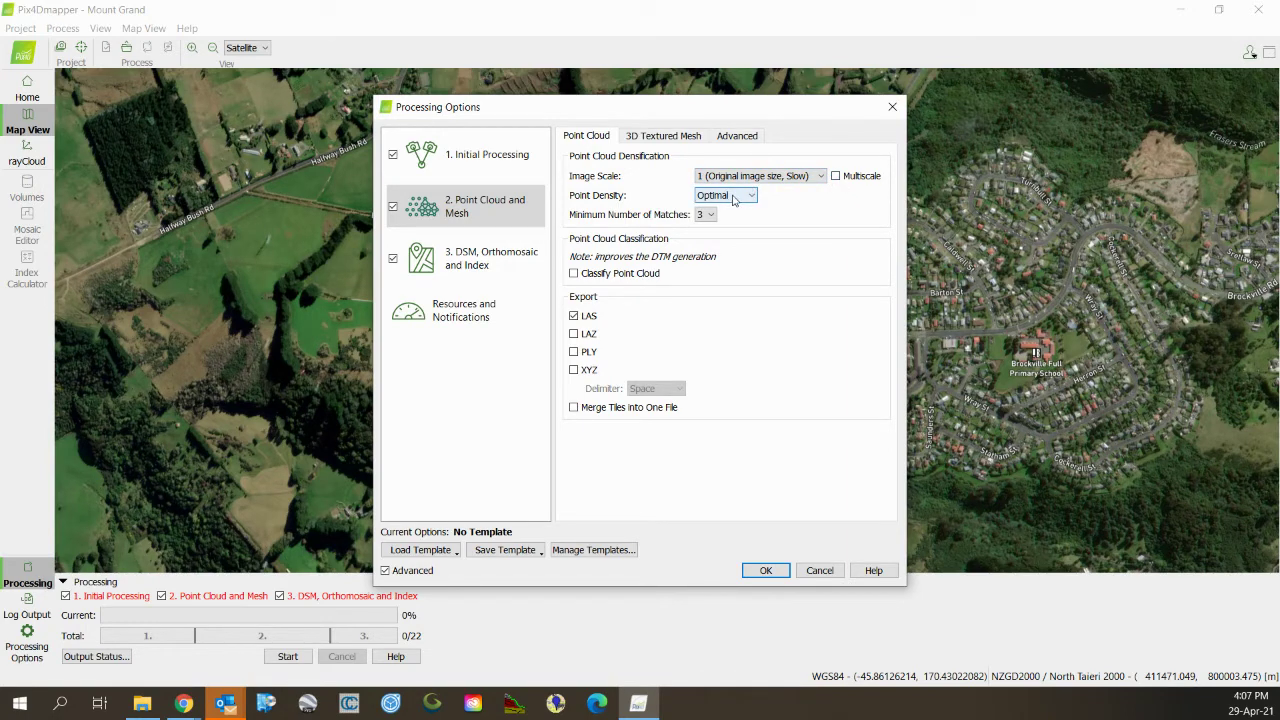
pyautogui.click(734, 197)
pyautogui.click(734, 197)
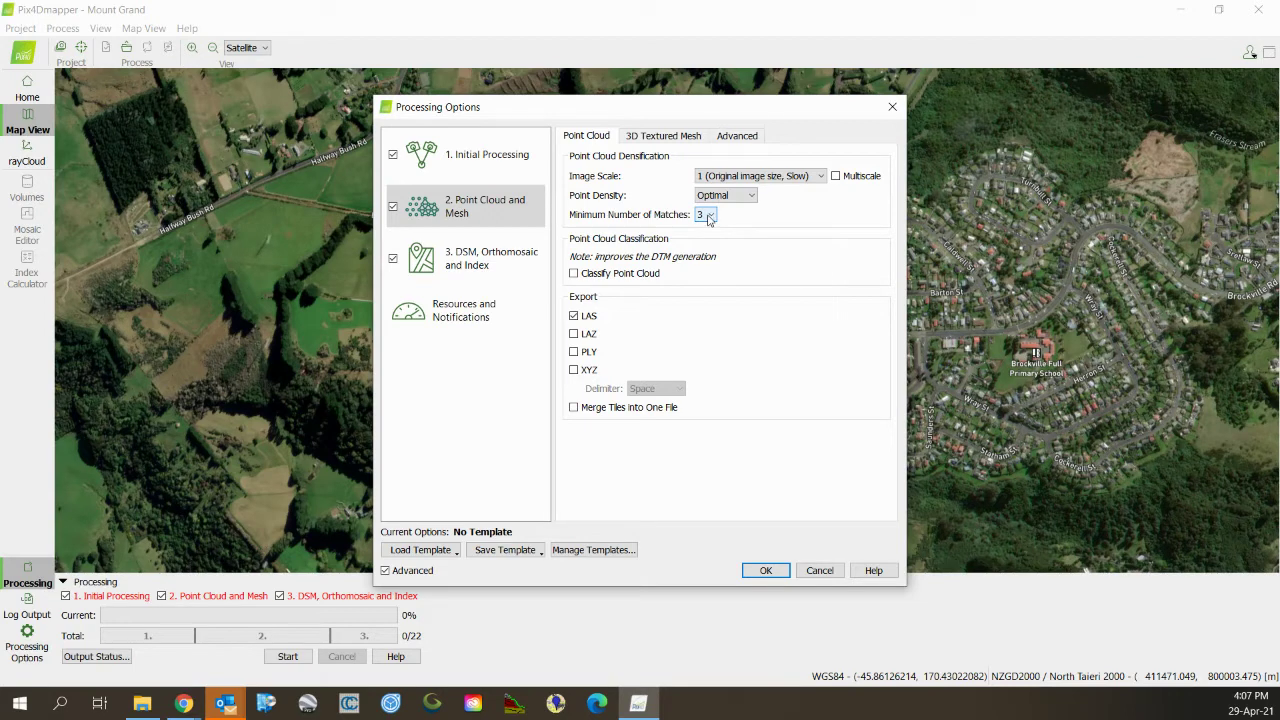
# Keep minimum matches at 3, merge point cloud tiles into one file, and view mesh settings.
pyautogui.click(707, 216)
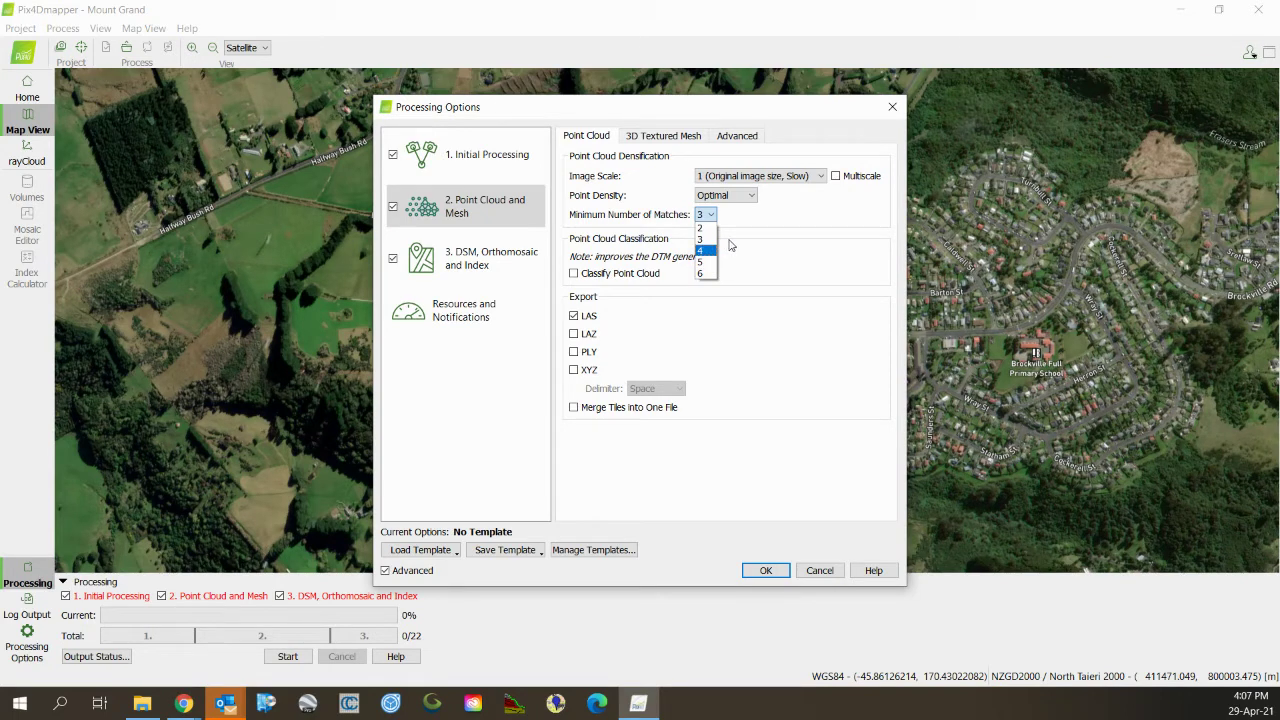
pyautogui.click(760, 229)
pyautogui.click(710, 216)
pyautogui.click(726, 228)
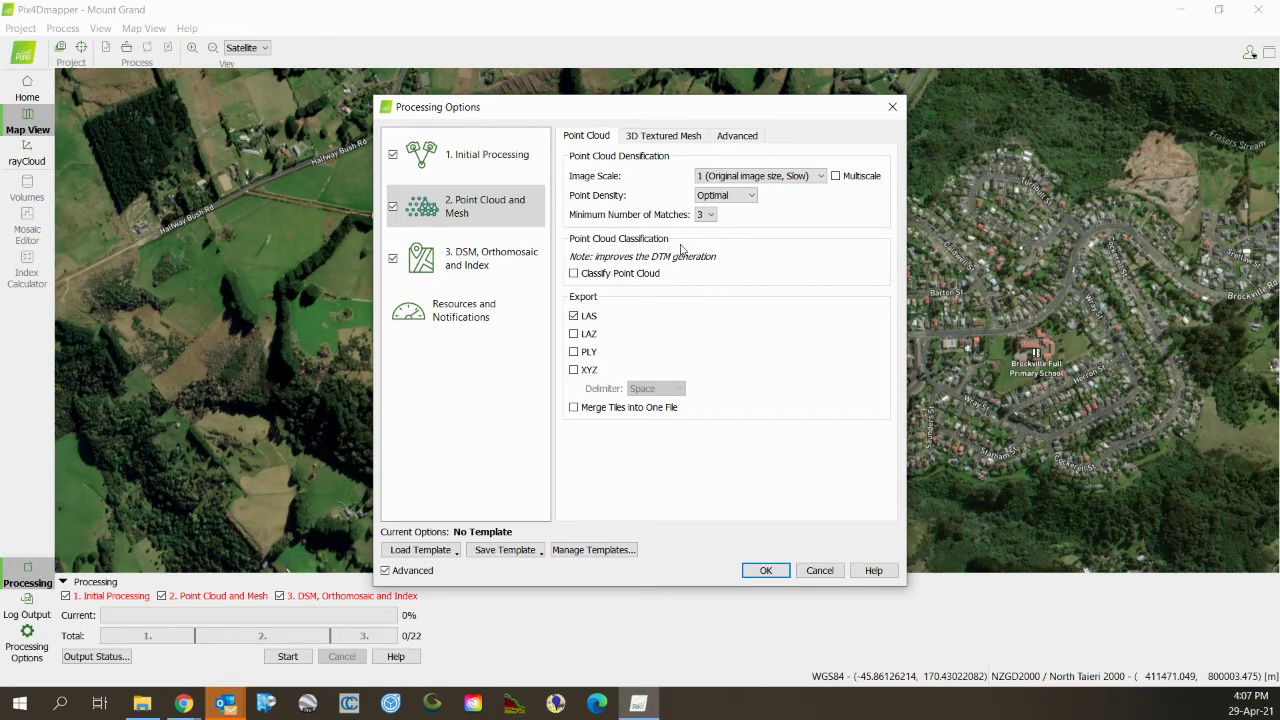
pyautogui.click(705, 214)
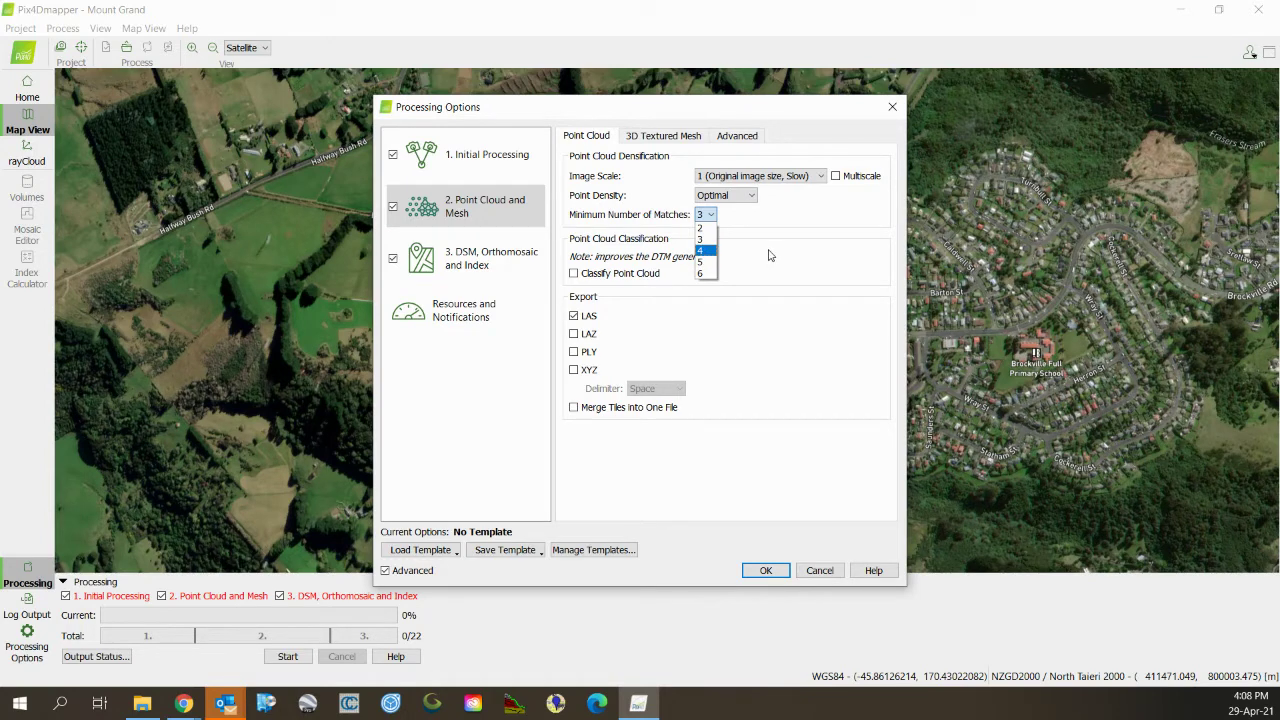
pyautogui.click(734, 250)
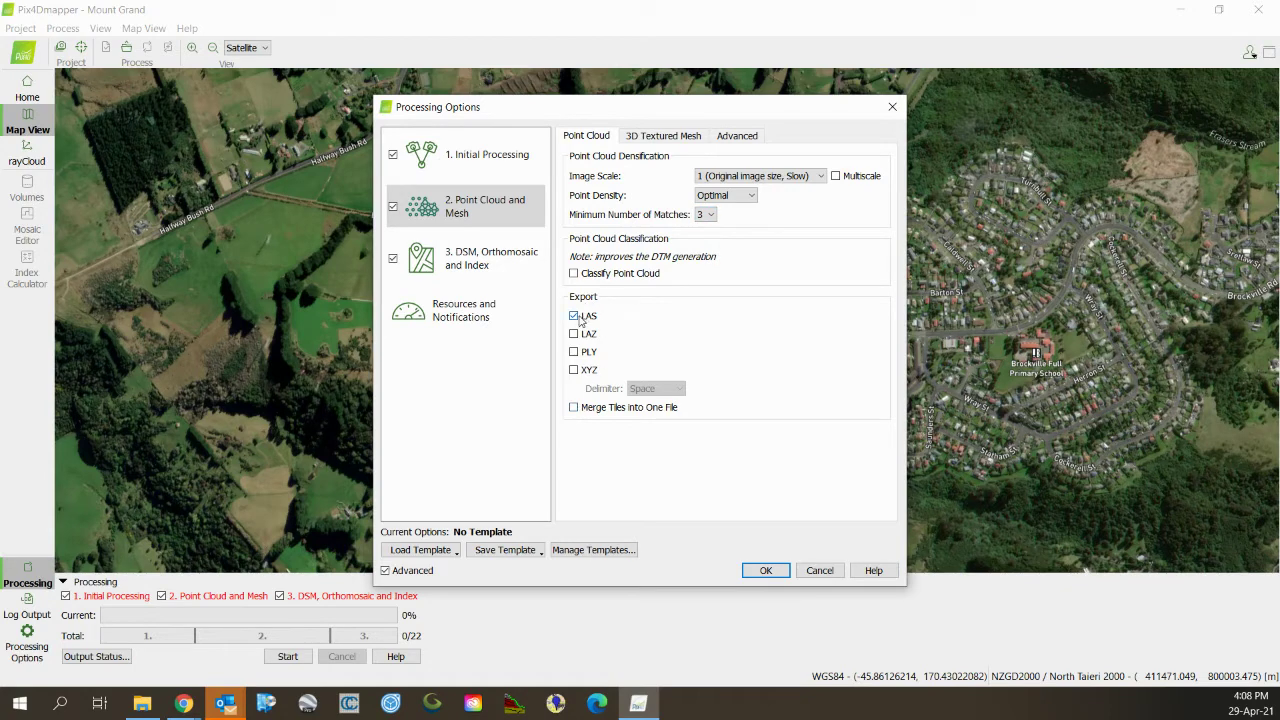
pyautogui.click(574, 408)
pyautogui.click(656, 140)
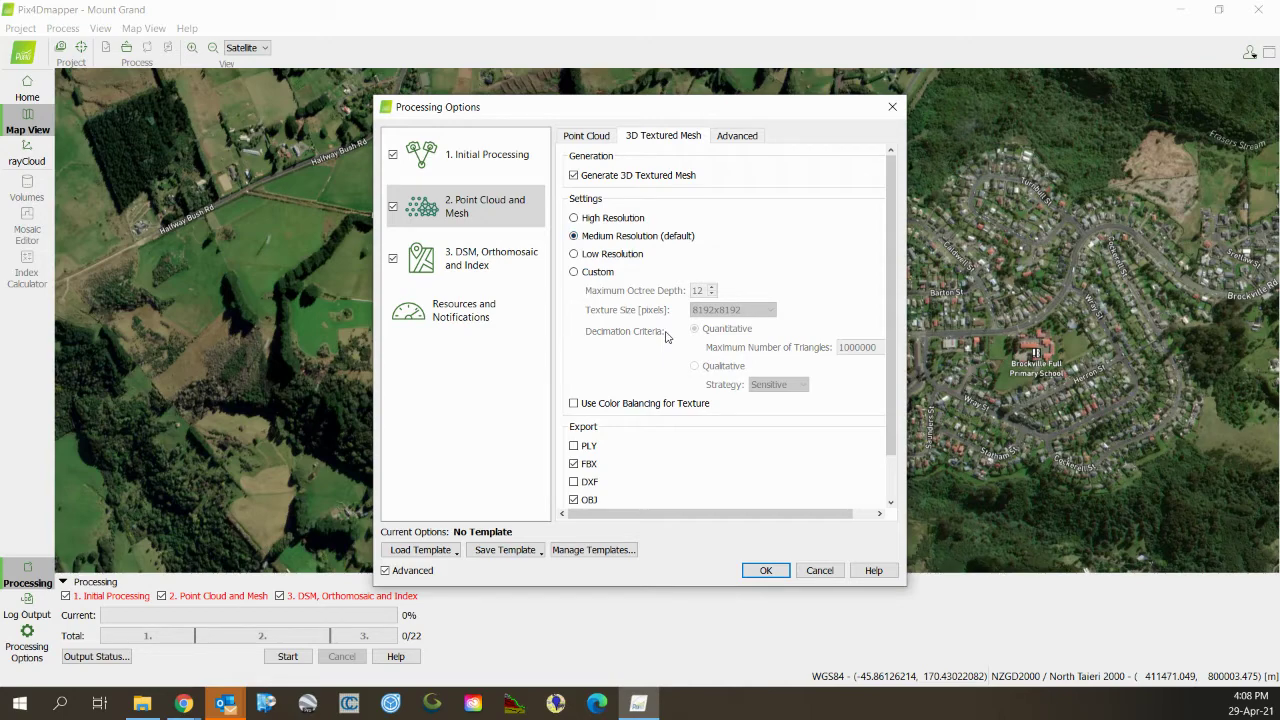
# On the Advanced tab, change the matching window size from 7x7 to 9x9 pixels.
pyautogui.click(745, 137)
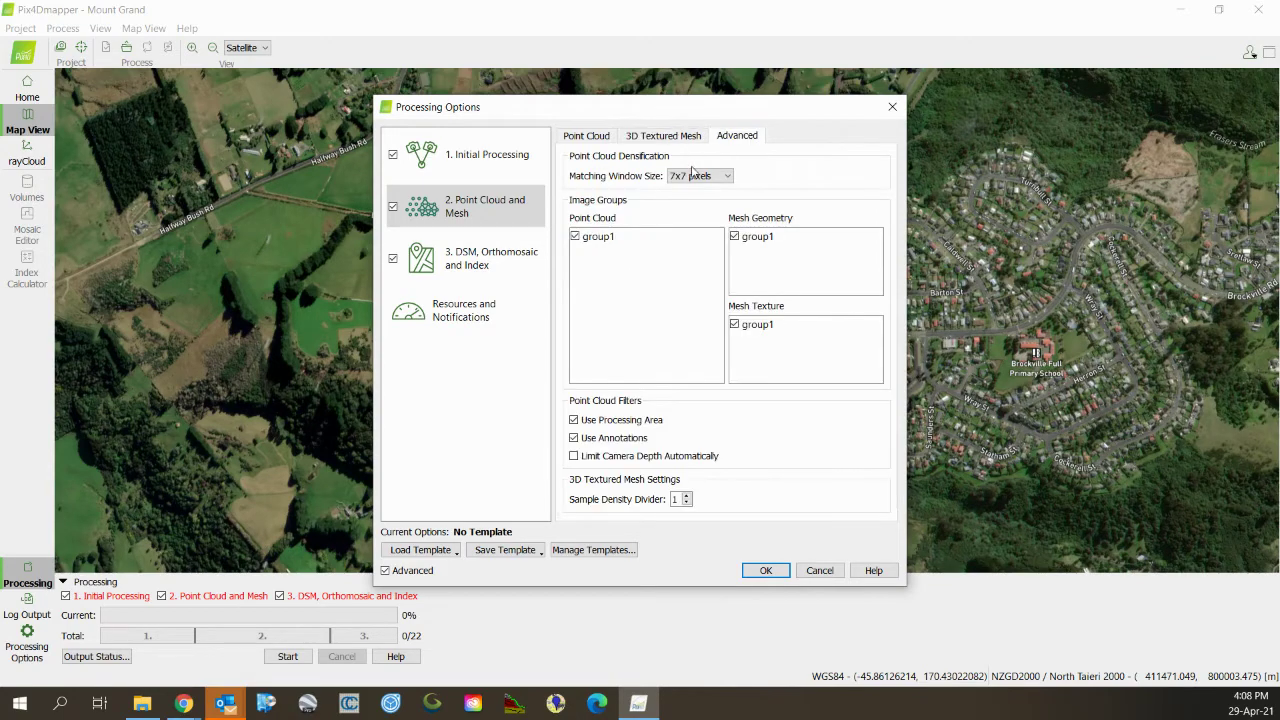
pyautogui.click(697, 176)
pyautogui.click(684, 203)
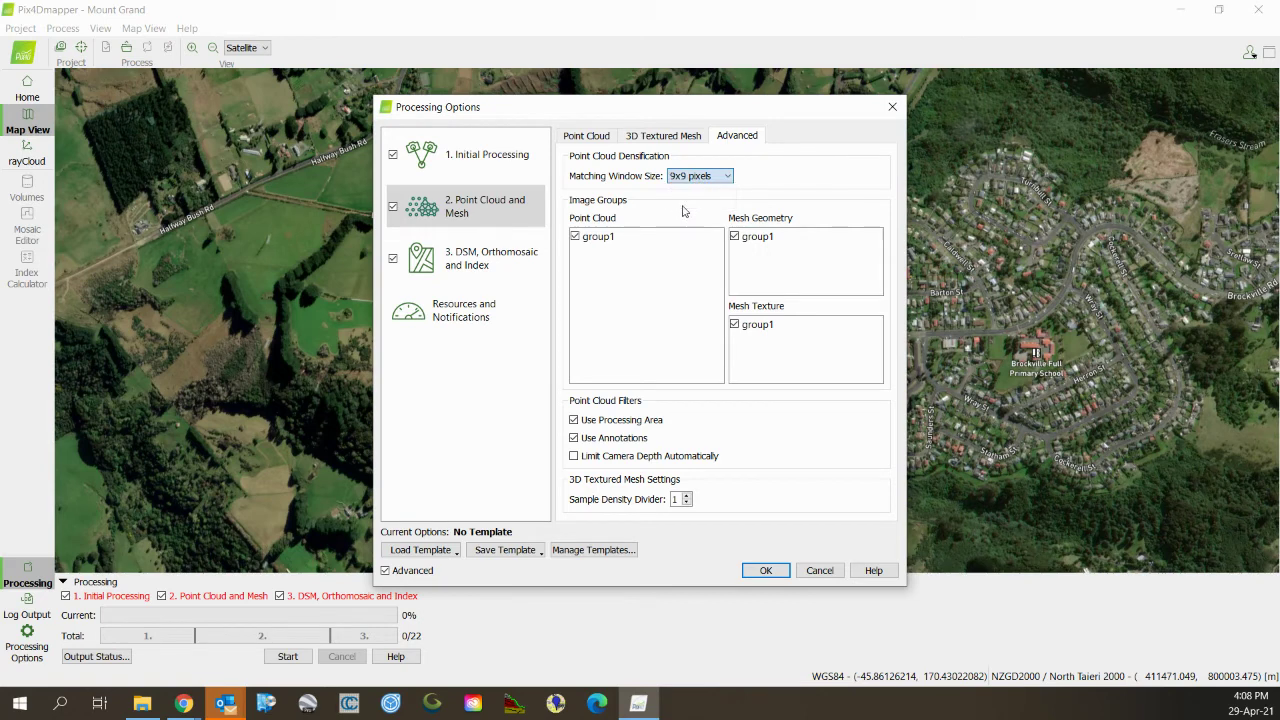
# Toggle Raster DTM GeoTIFF export on then off in Additional Outputs, checking the point cloud settings.
pyautogui.click(474, 266)
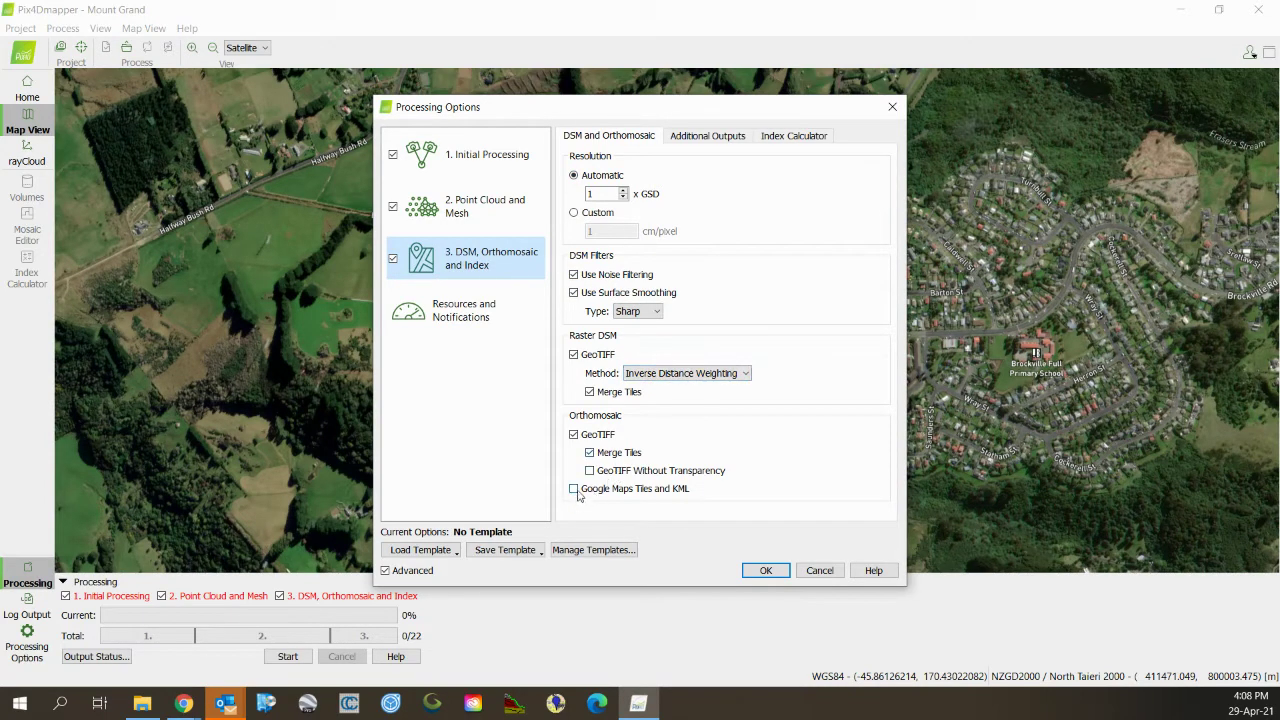
pyautogui.click(730, 137)
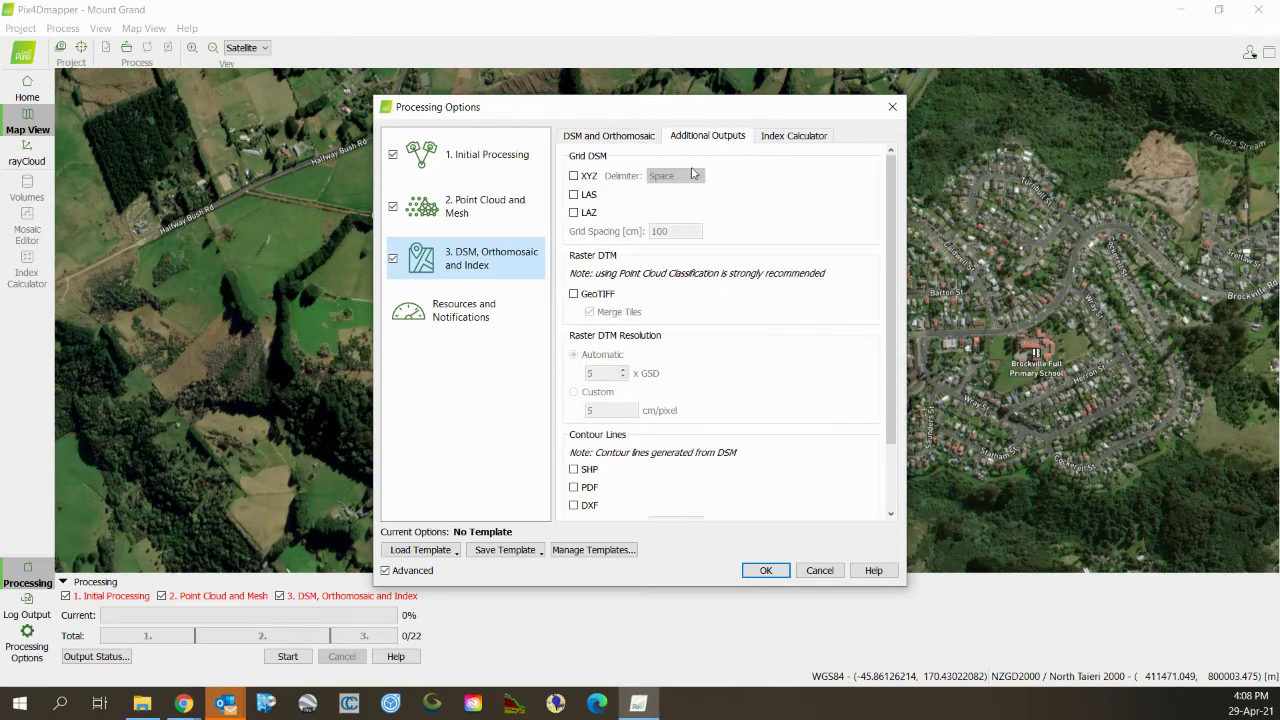
pyautogui.click(574, 295)
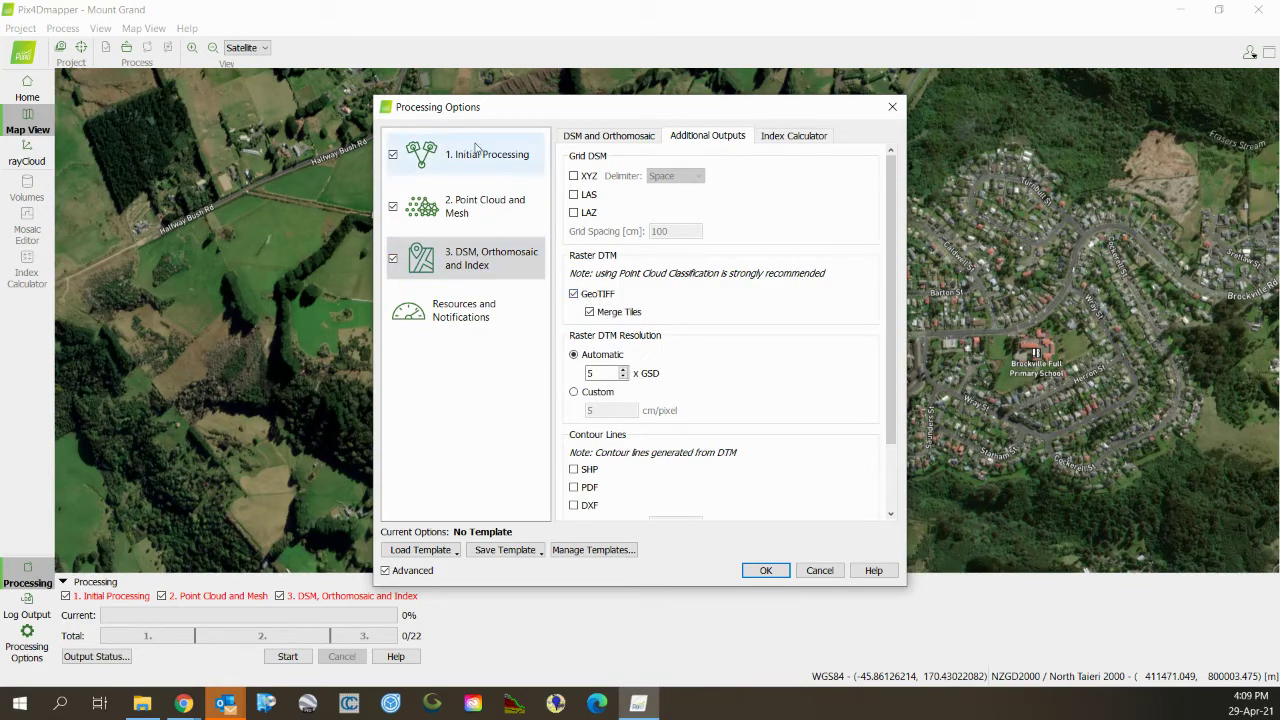
pyautogui.click(468, 197)
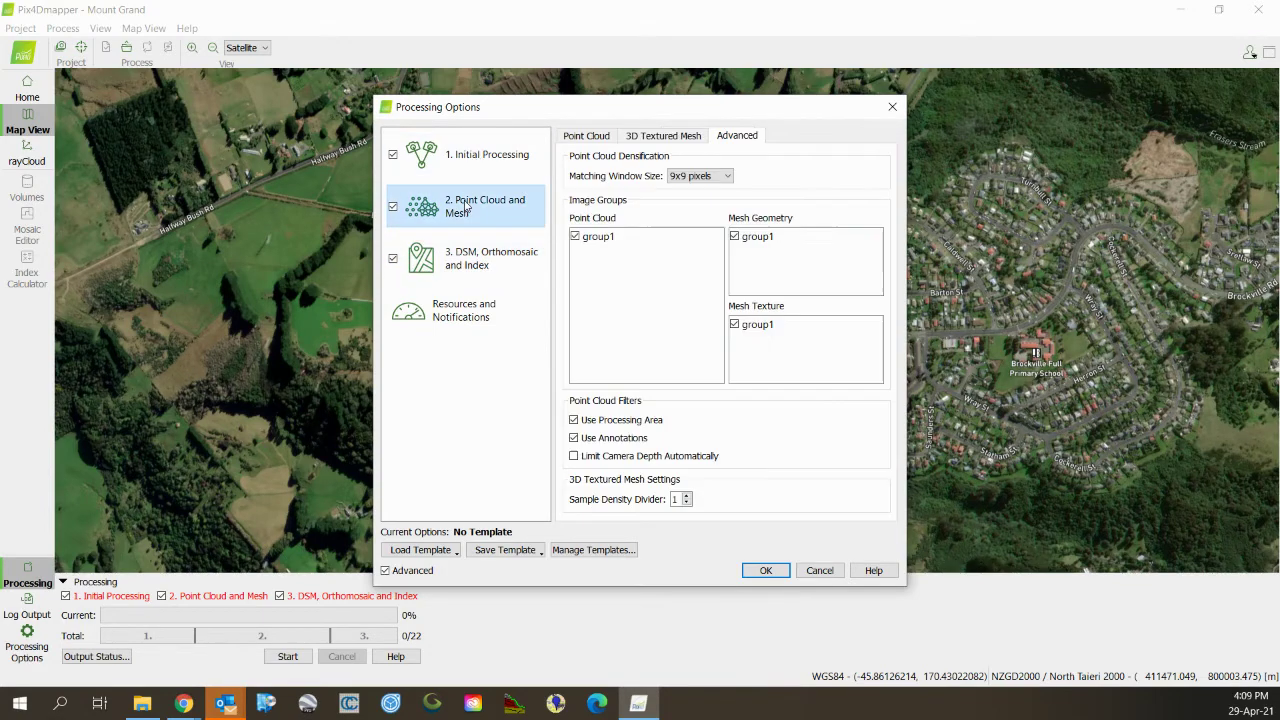
pyautogui.click(584, 140)
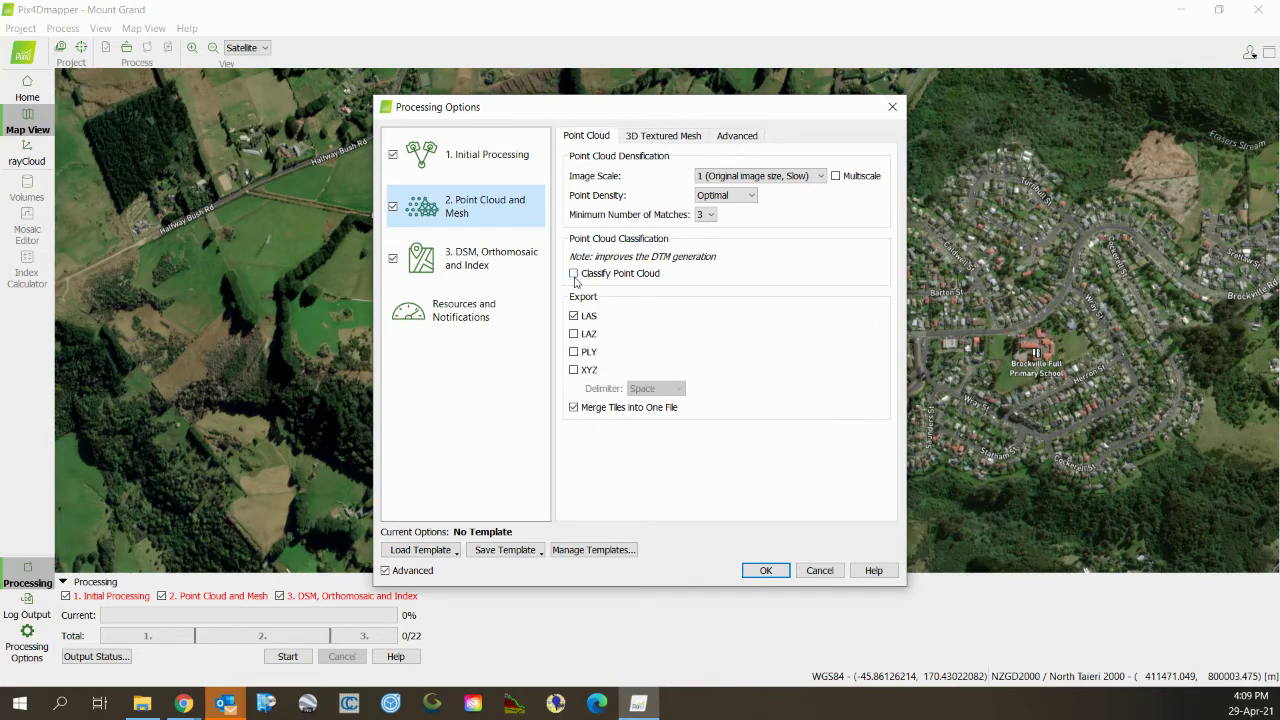
pyautogui.click(502, 263)
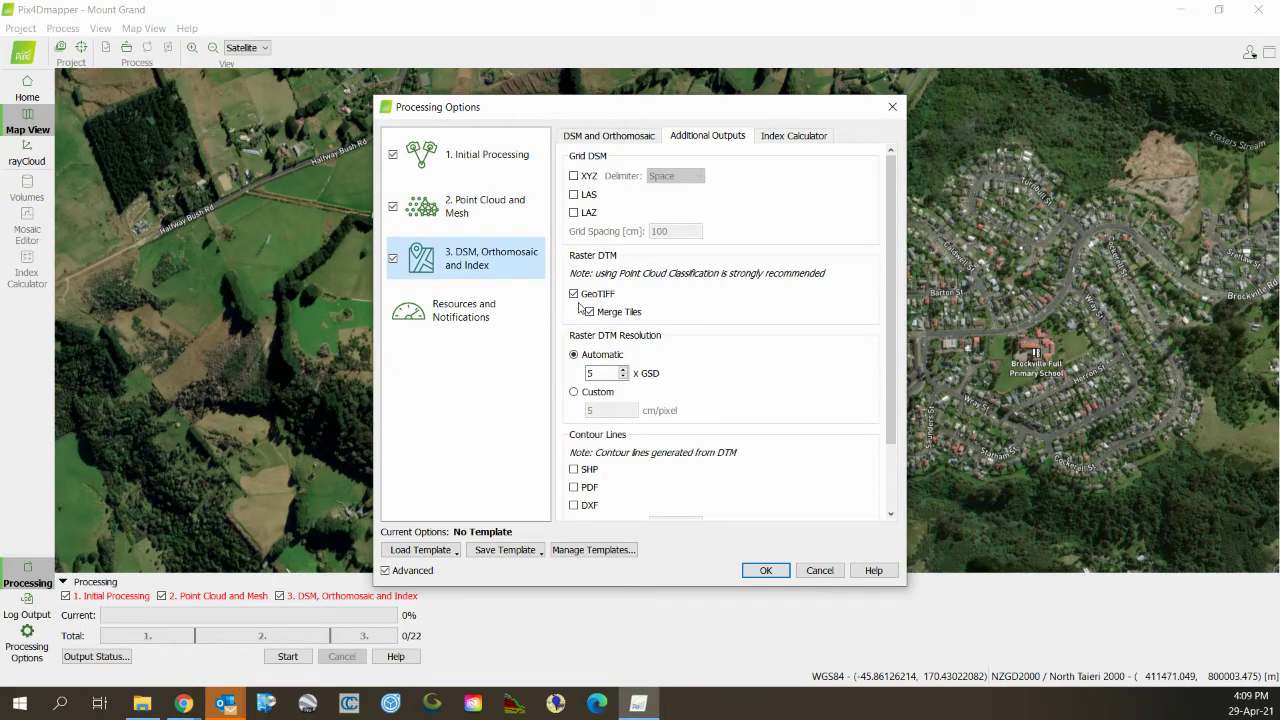
pyautogui.click(574, 294)
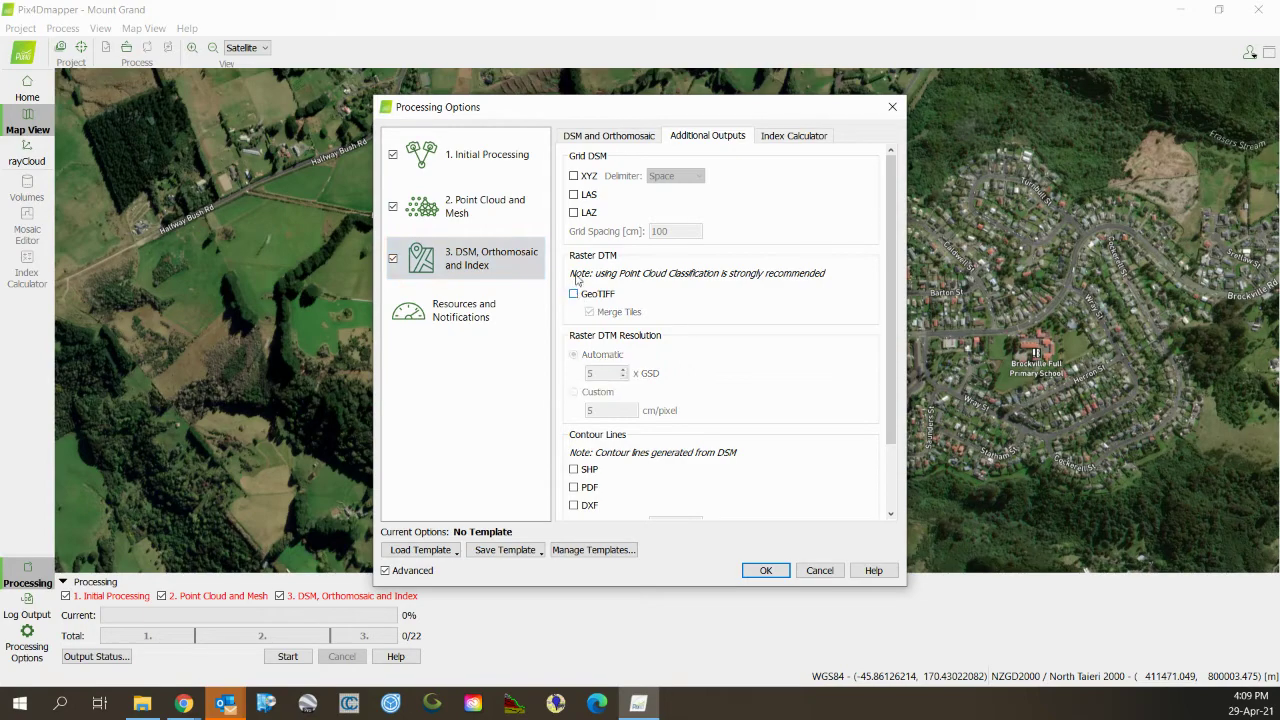
pyautogui.click(527, 209)
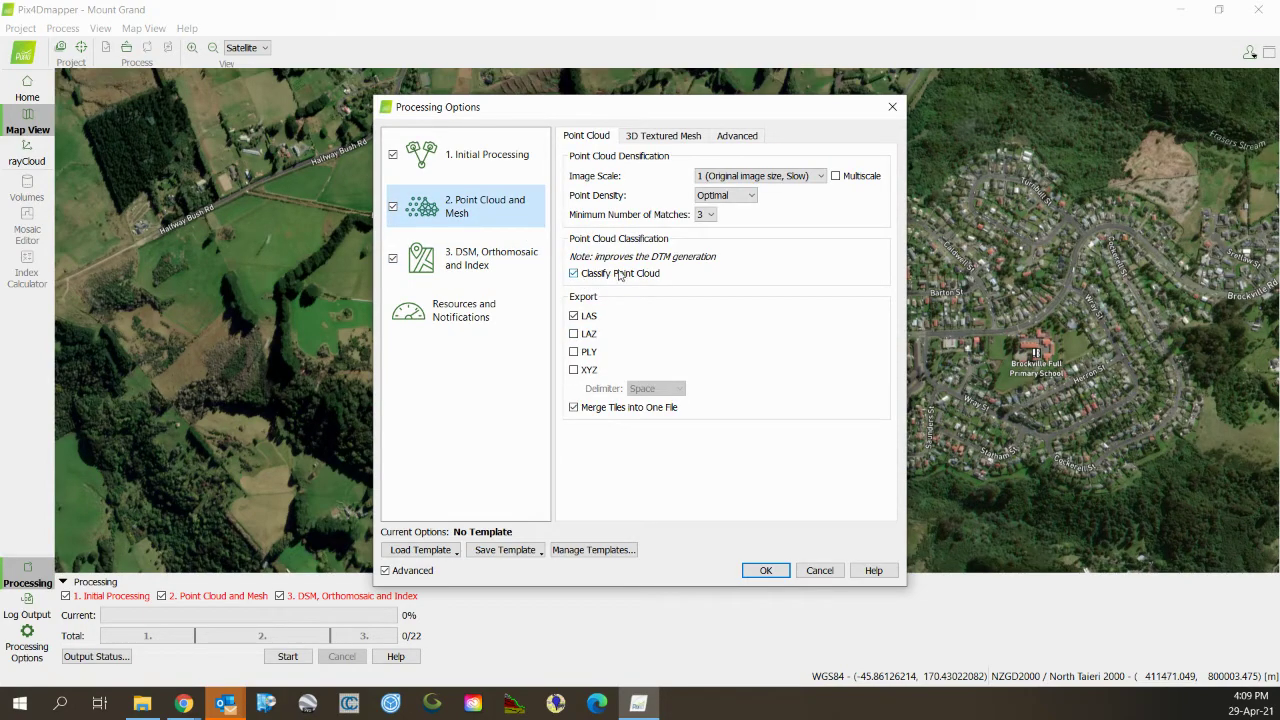
pyautogui.click(488, 260)
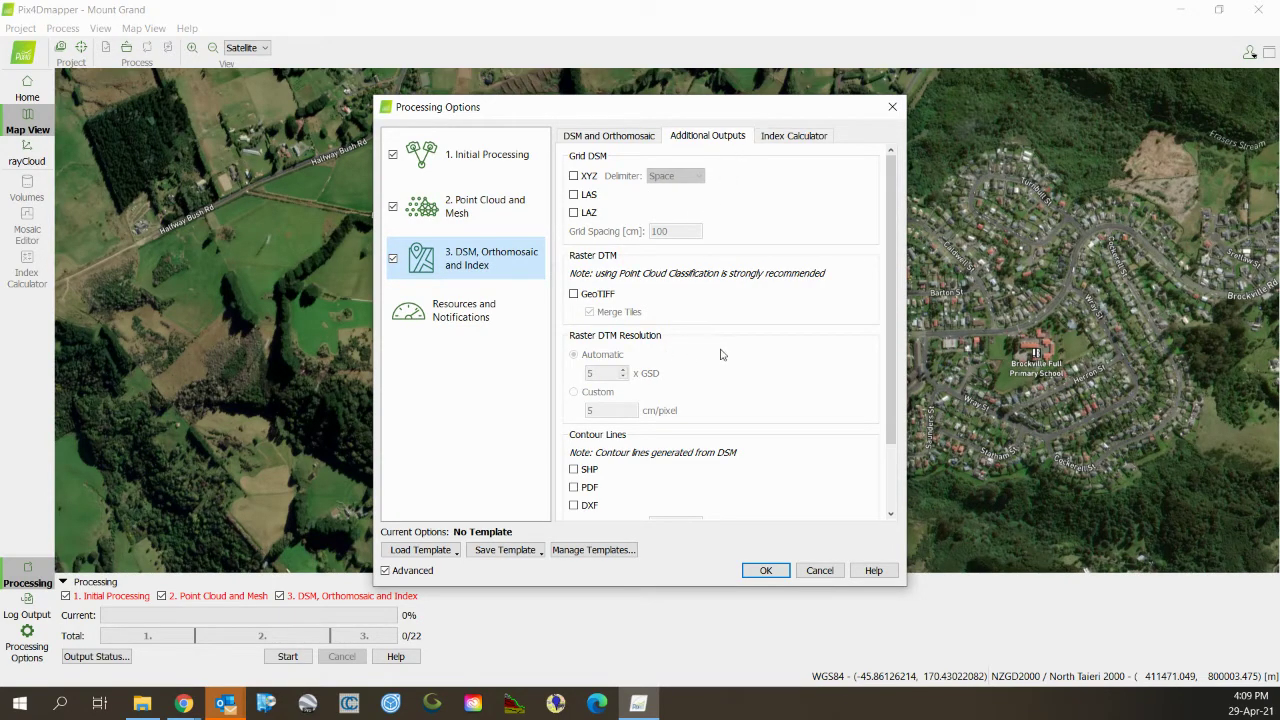
pyautogui.scroll(-2, 721, 354)
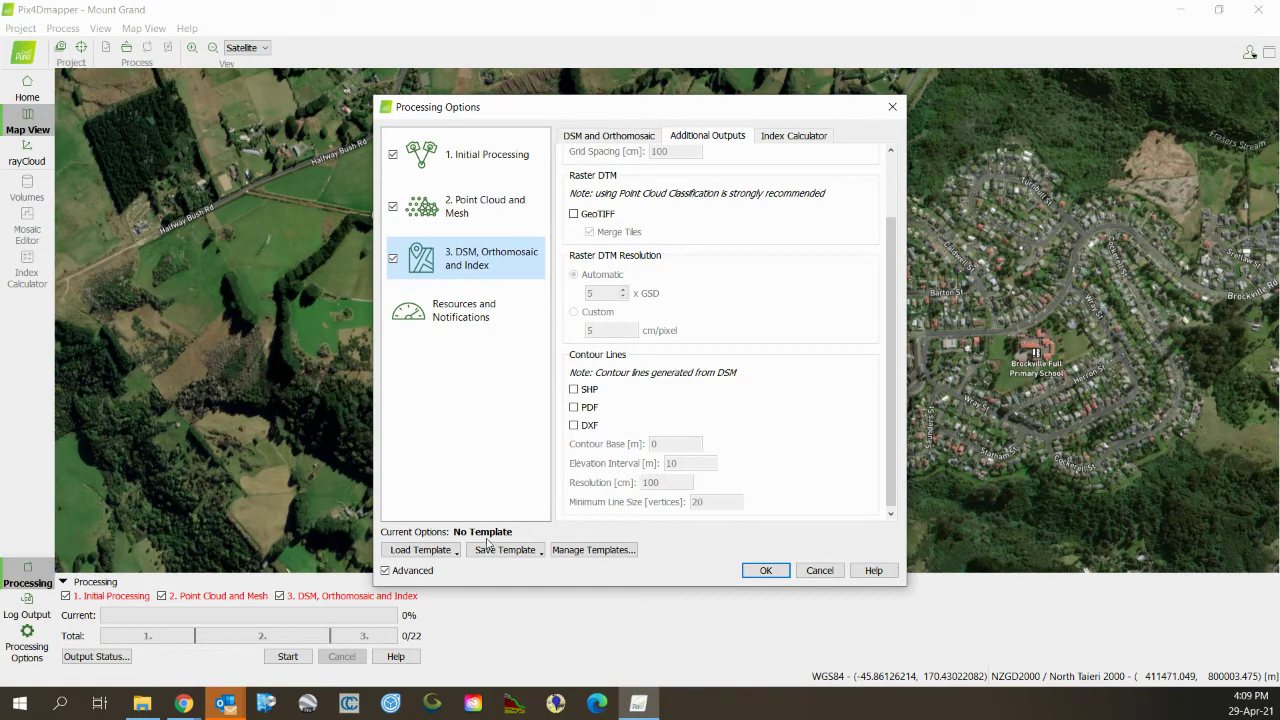
# Apply the processing options and show the log output beside the processing panel.
pyautogui.click(765, 569)
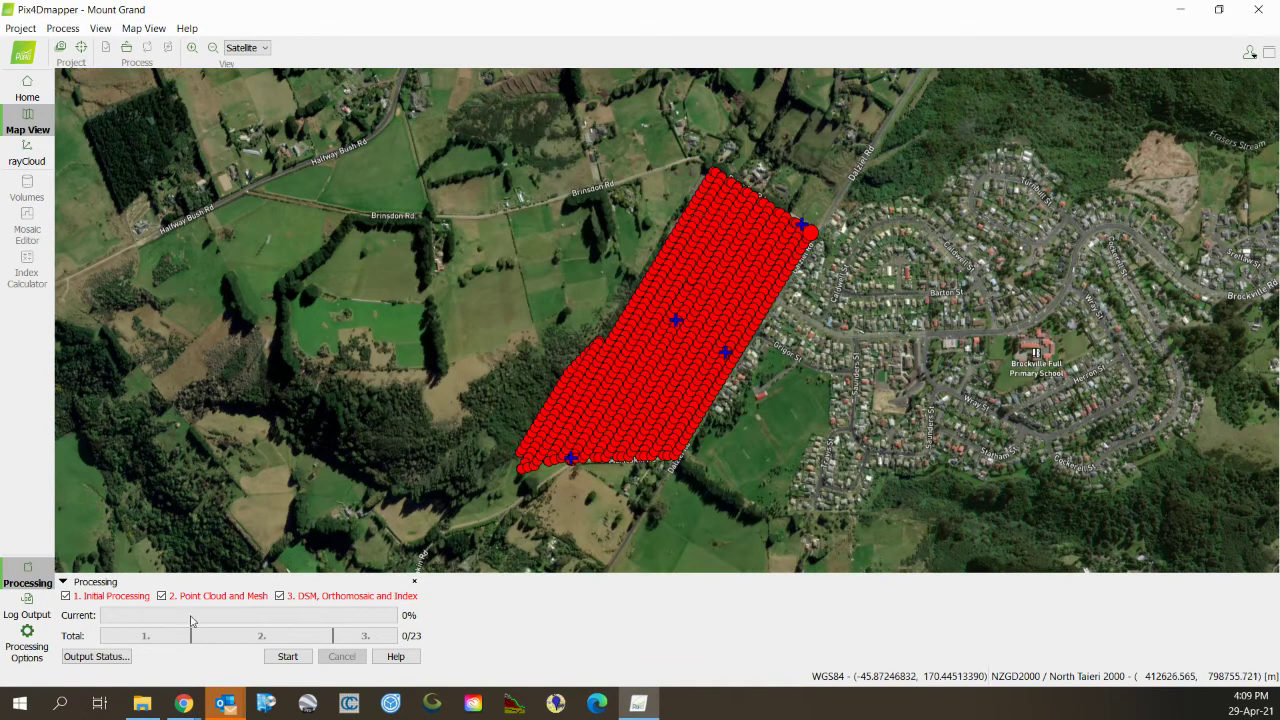
pyautogui.click(25, 614)
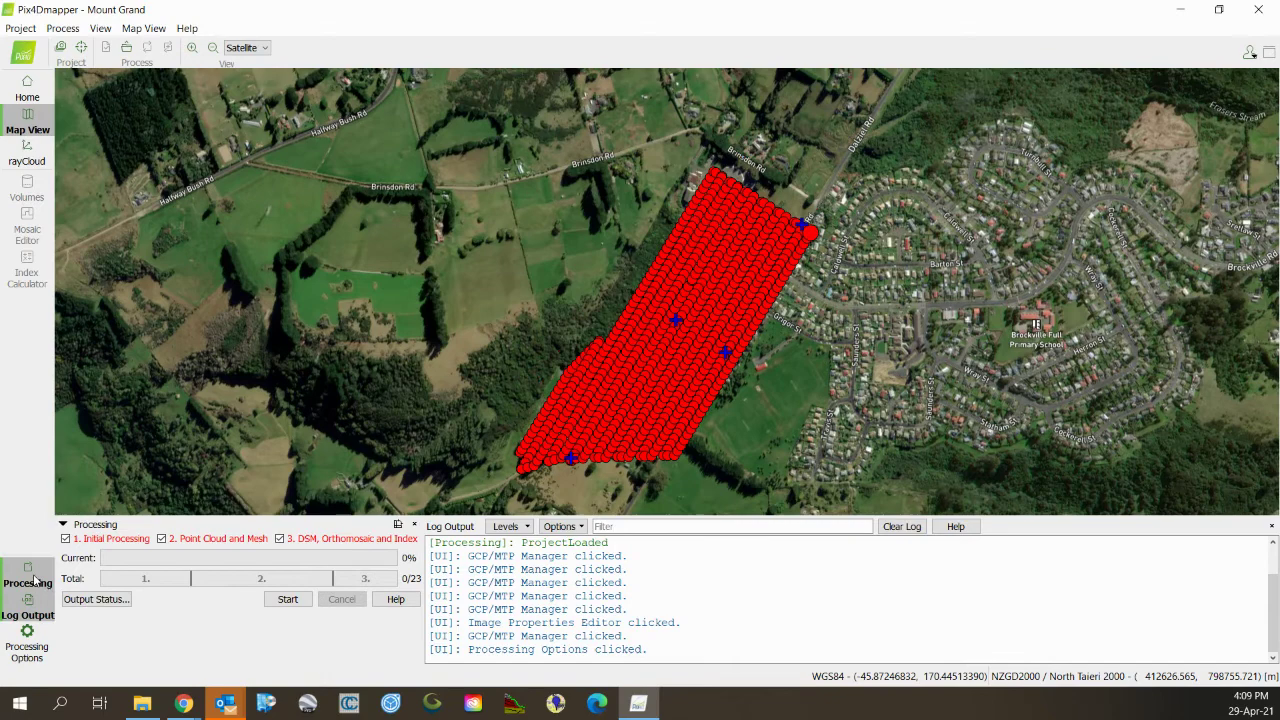
pyautogui.click(35, 580)
pyautogui.click(30, 580)
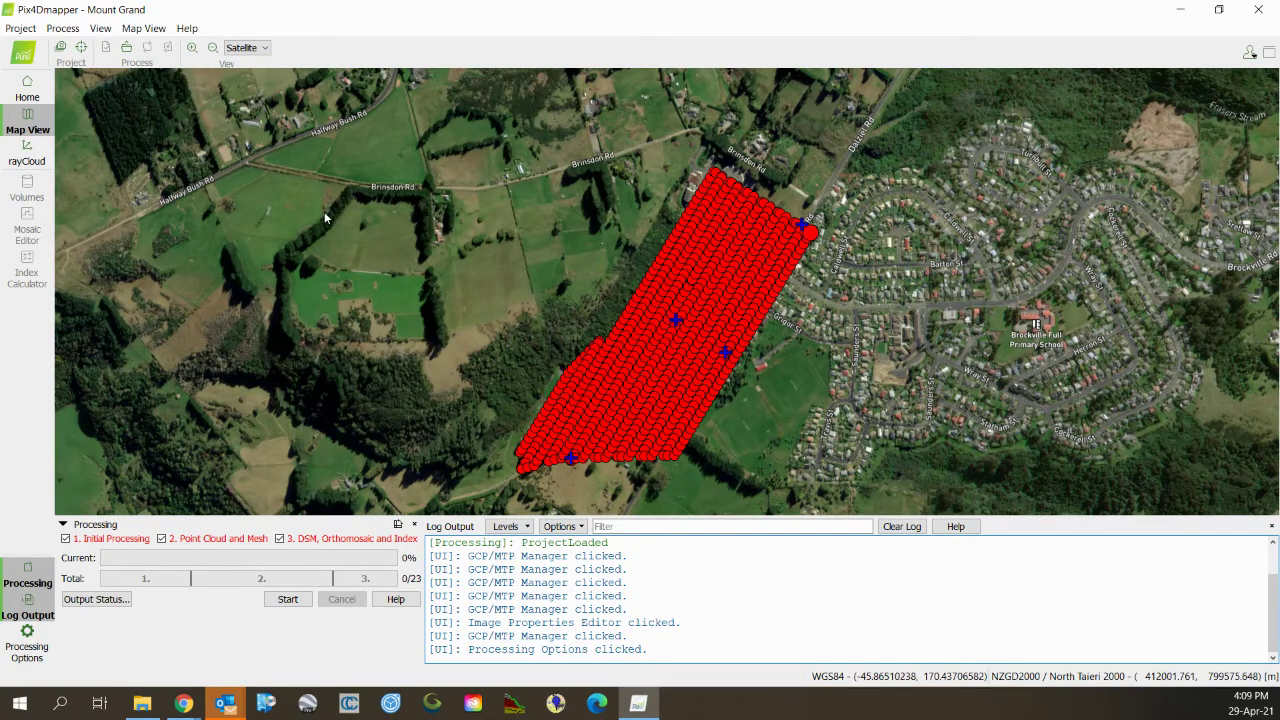
pyautogui.click(20, 28)
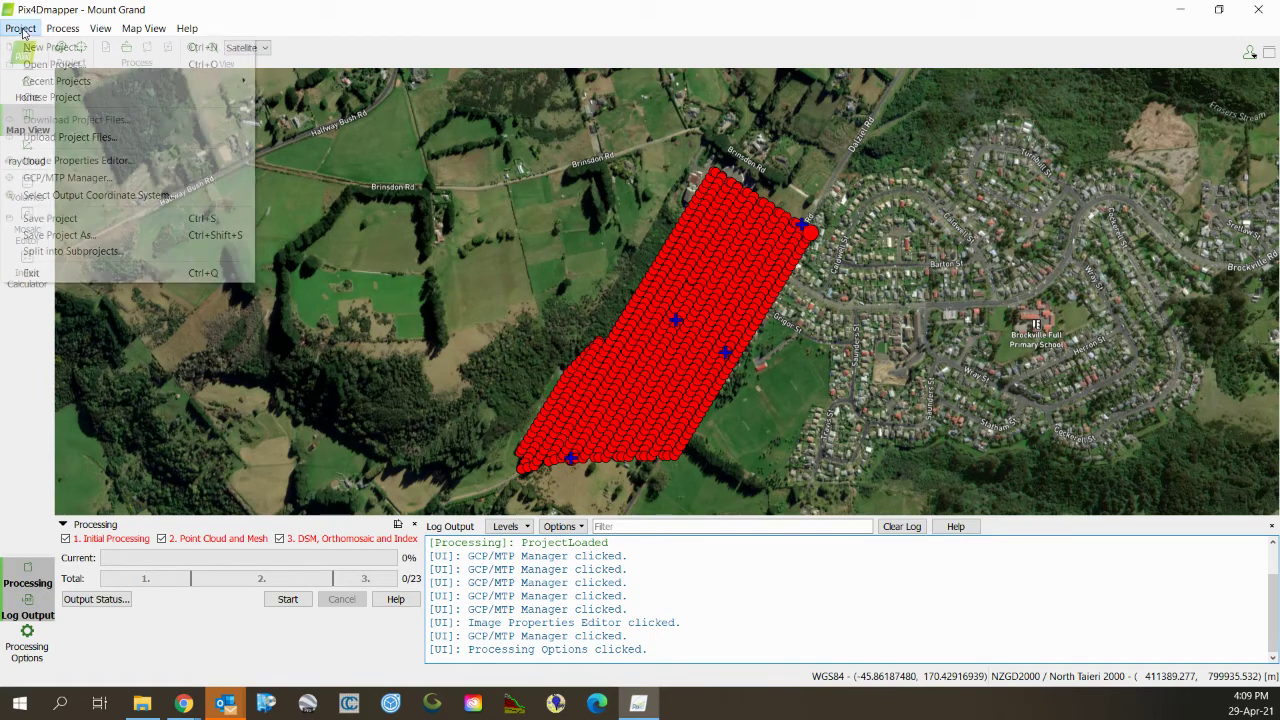
# Upload the project files to Pix4Dcloud with Start Processing checked.
pyautogui.click(36, 139)
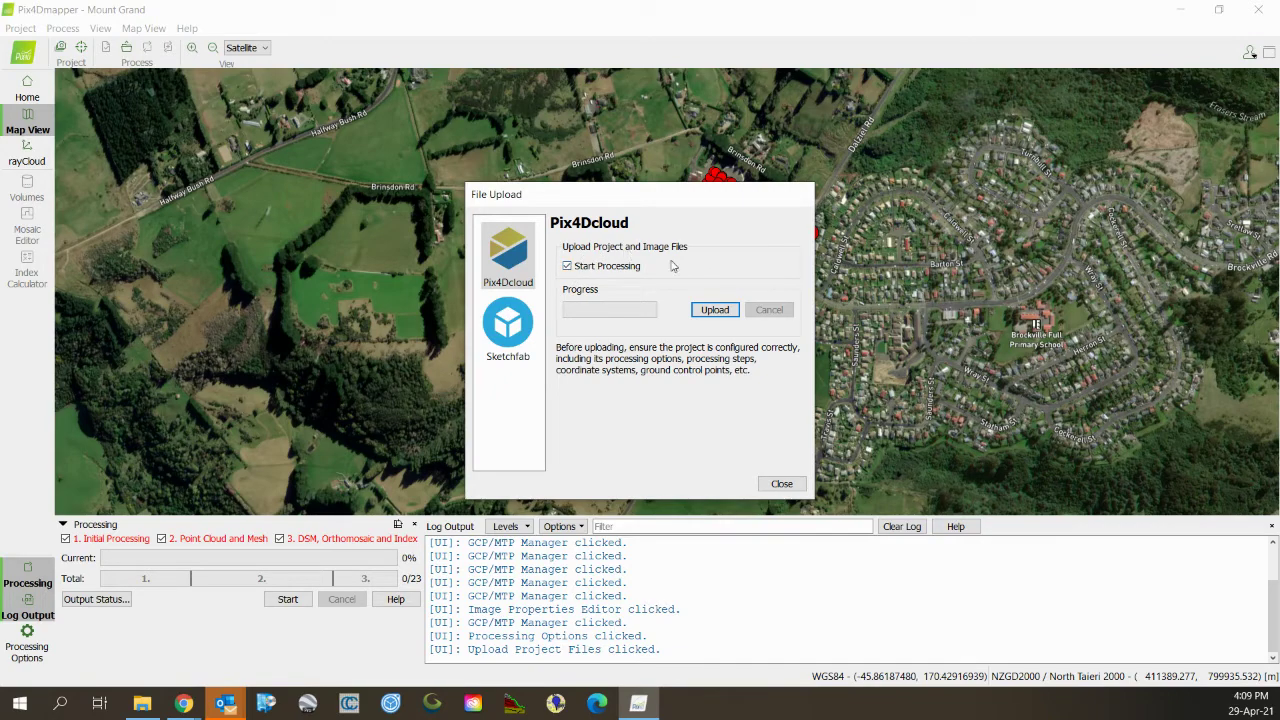
pyautogui.click(700, 313)
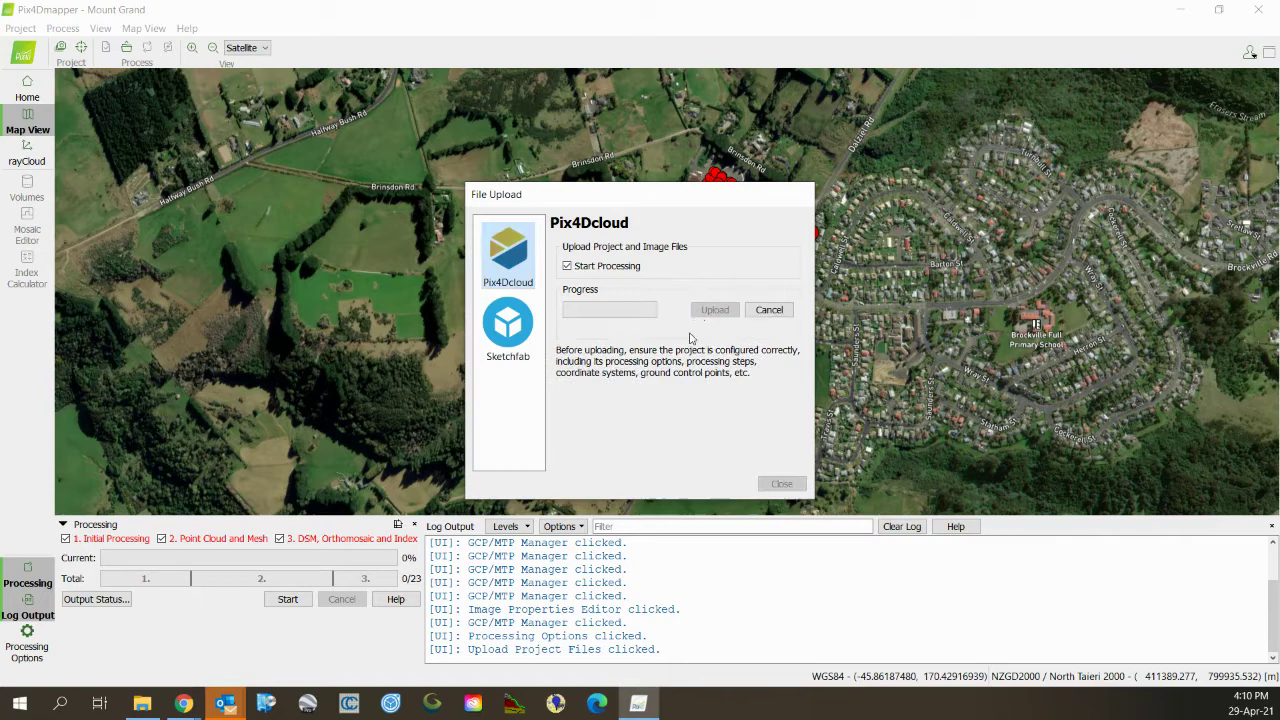